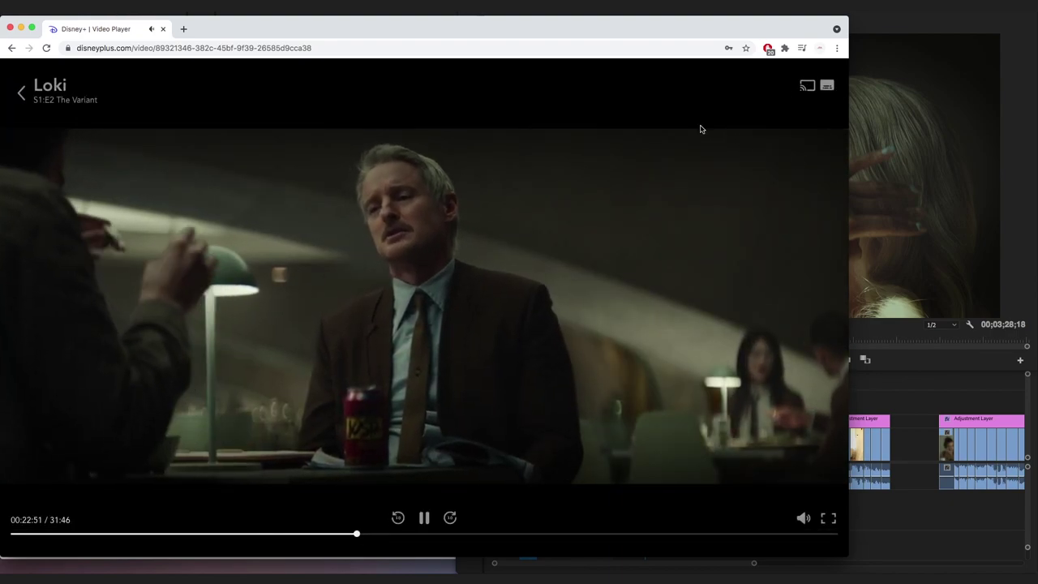
Browse the Loki episode from the library scene near 19:39 to the canteen scene and pause at 22:38.
click(307, 536)
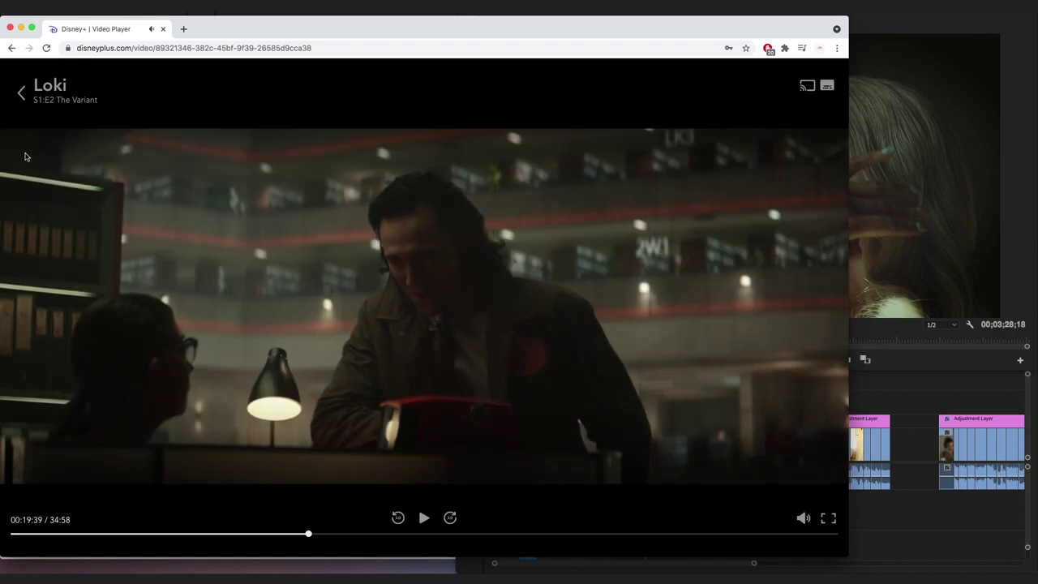
click(647, 254)
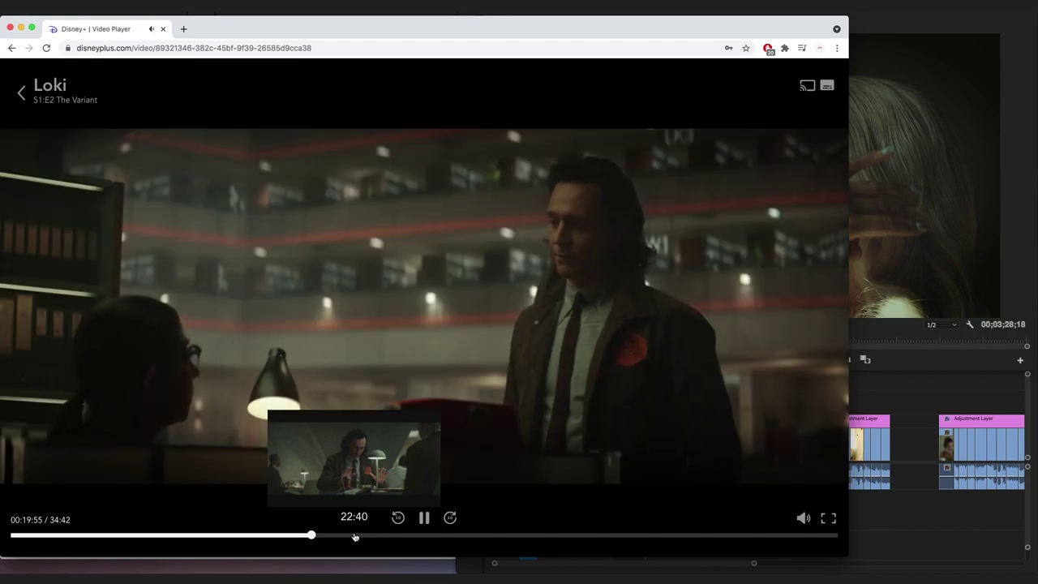
click(354, 537)
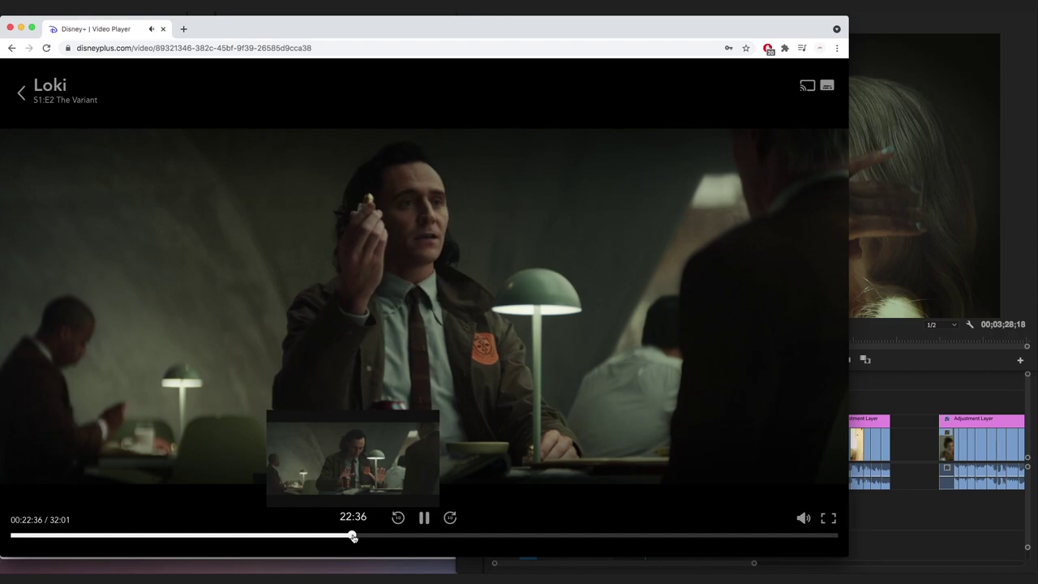
click(424, 518)
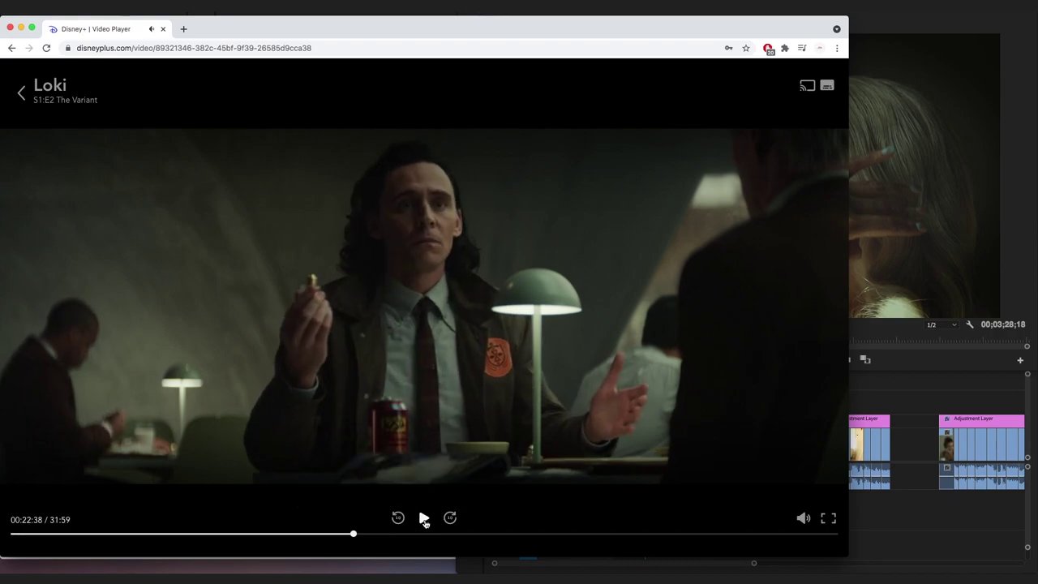
click(425, 519)
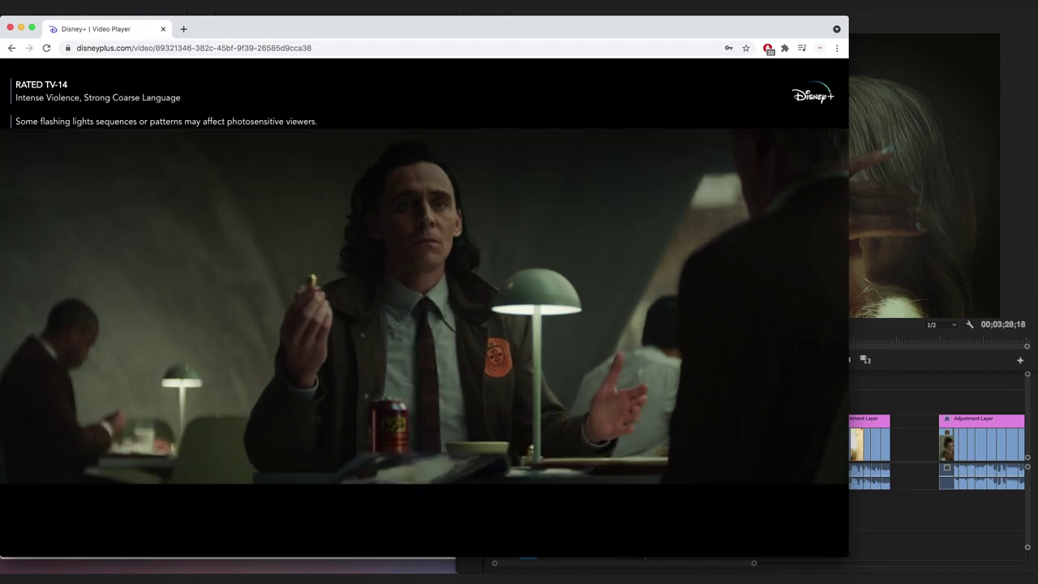
Examine the lighting and colours of the paused canteen shot, play on through the scene and pause at 23:15.
mouse_move(409, 332)
mouse_move(600, 336)
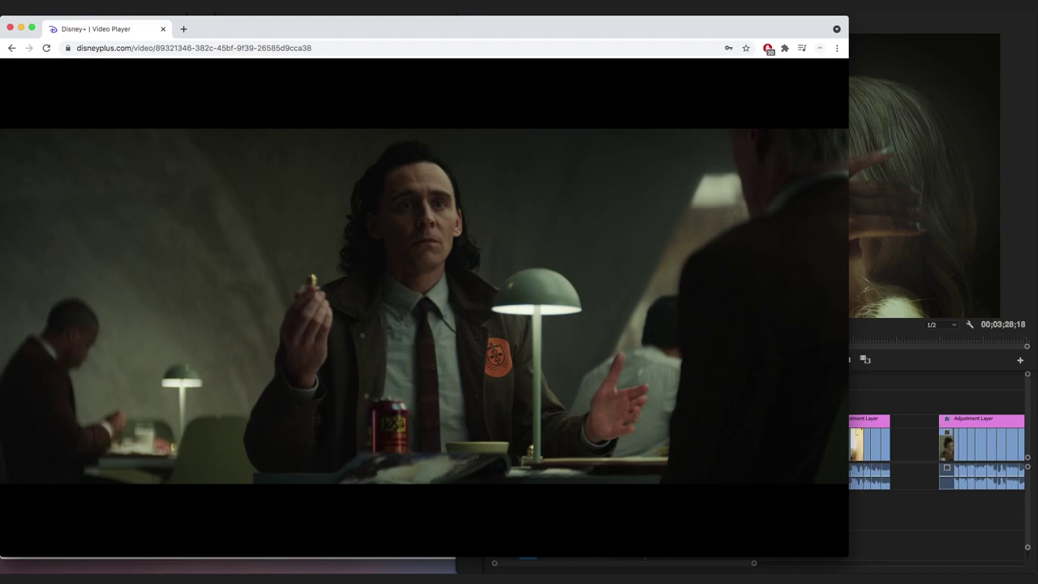
mouse_move(38, 376)
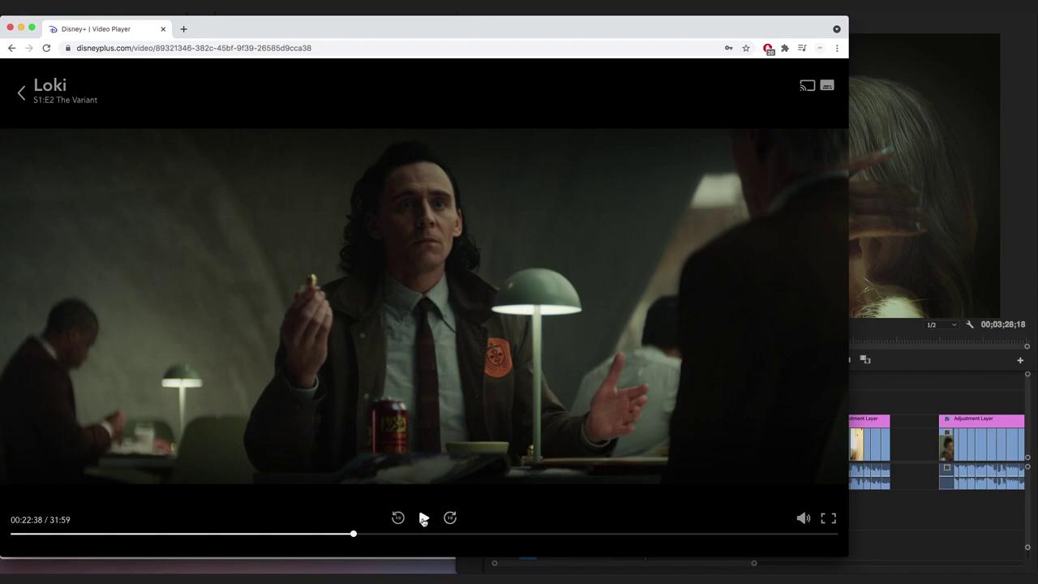
click(424, 520)
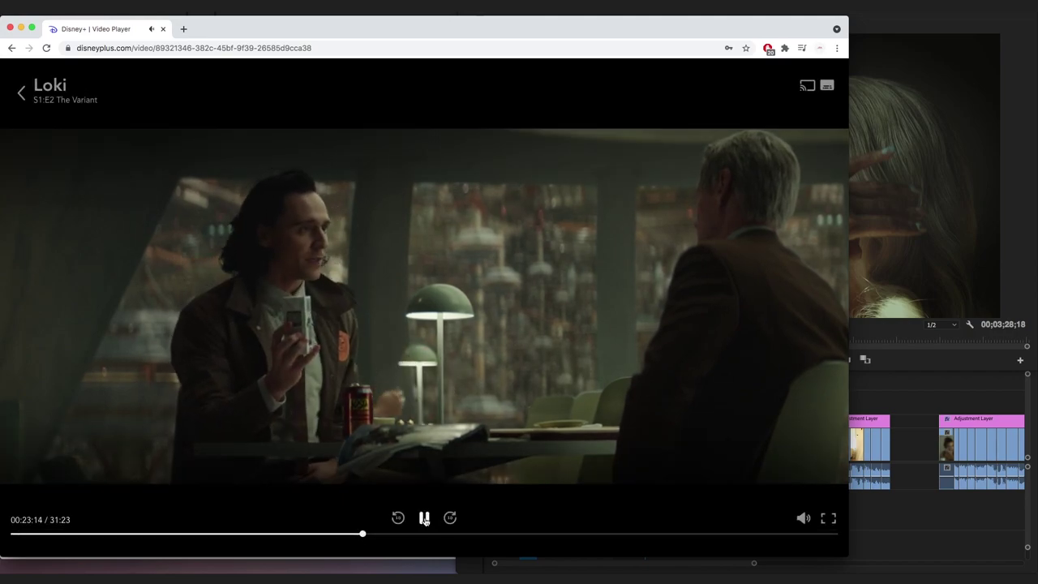
click(425, 519)
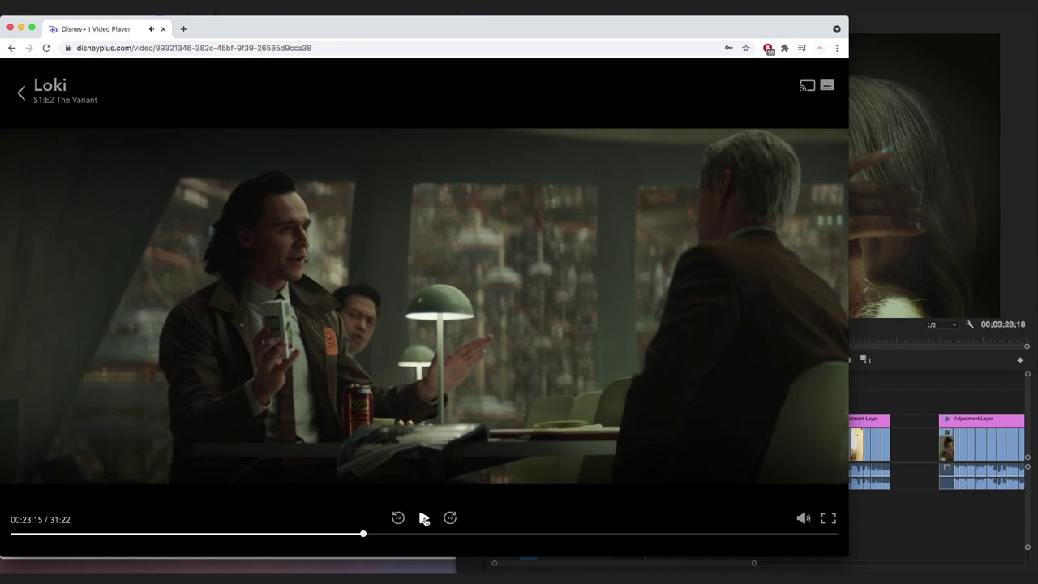
Minimise the browser and resize both Loki reference screenshots to fit beside the program preview, with the 1.56.46 PM one in front.
click(21, 30)
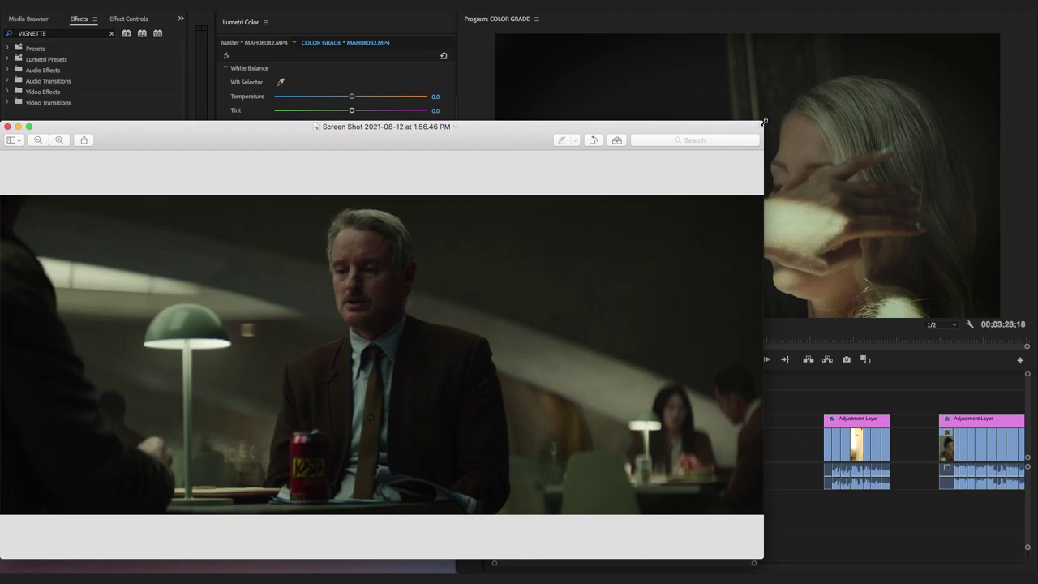
drag(763, 121, 456, 316)
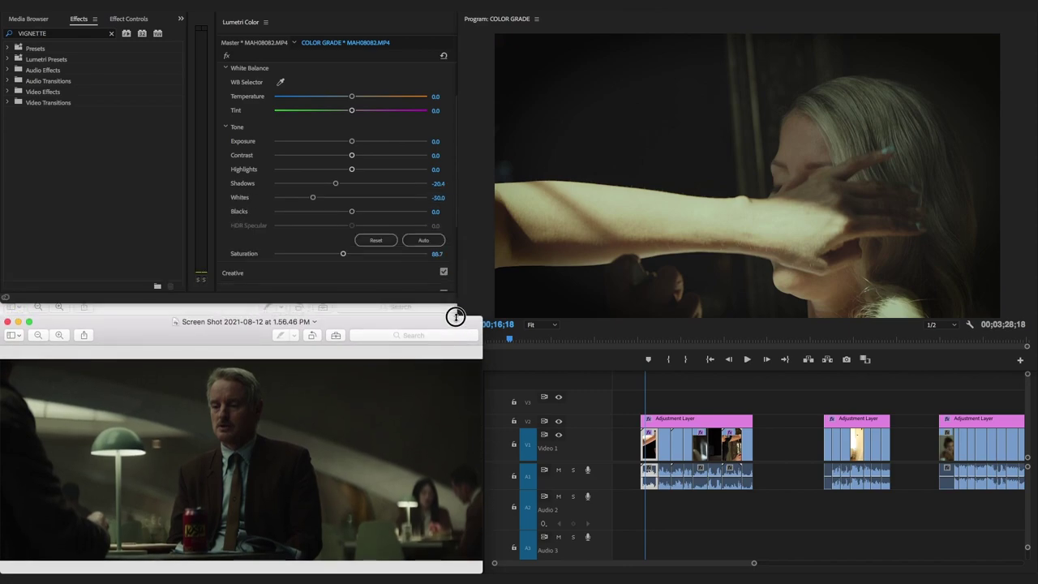
click(444, 310)
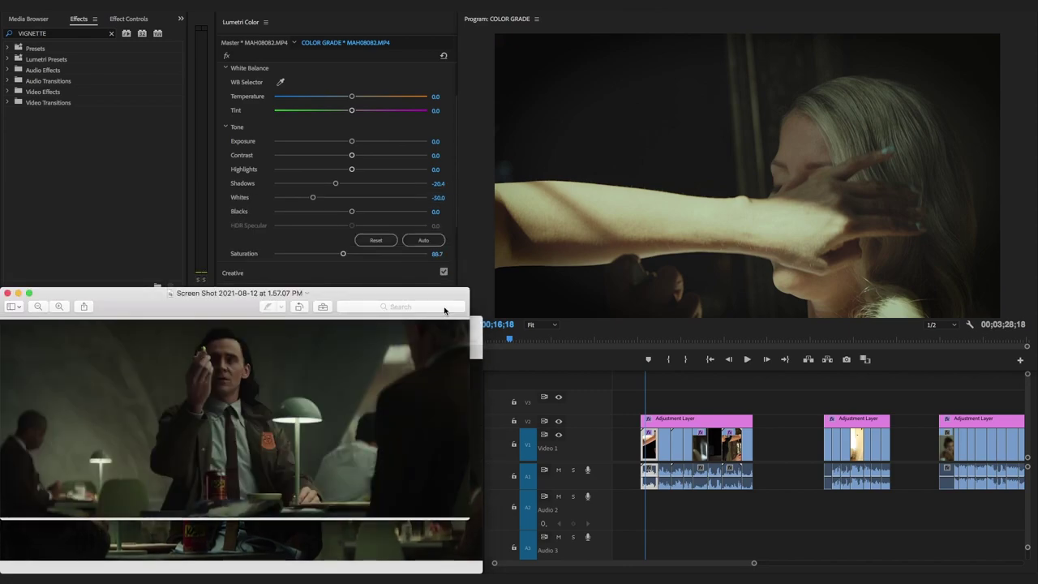
drag(461, 288, 489, 254)
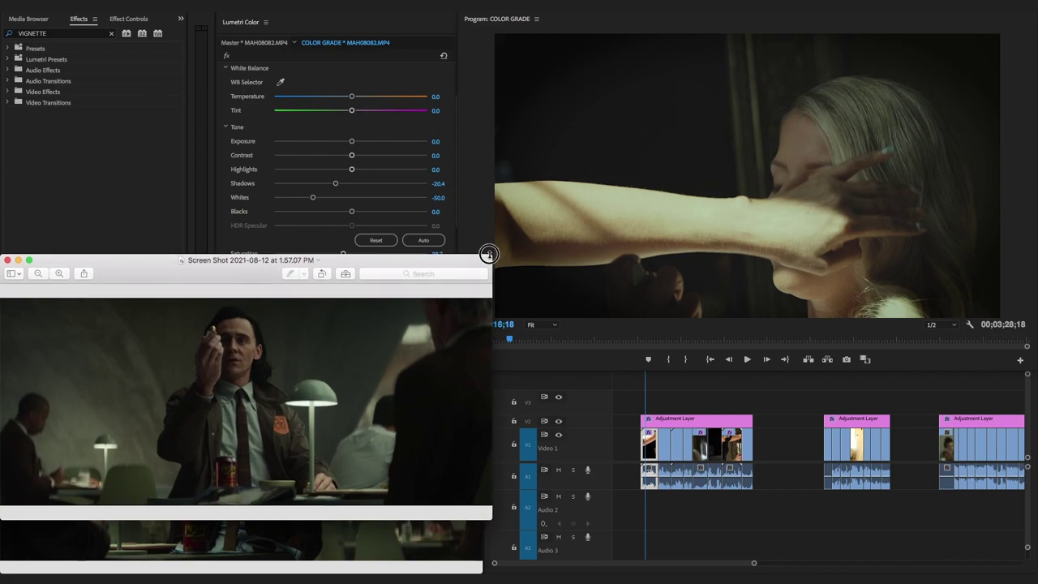
click(396, 535)
drag(481, 322, 491, 262)
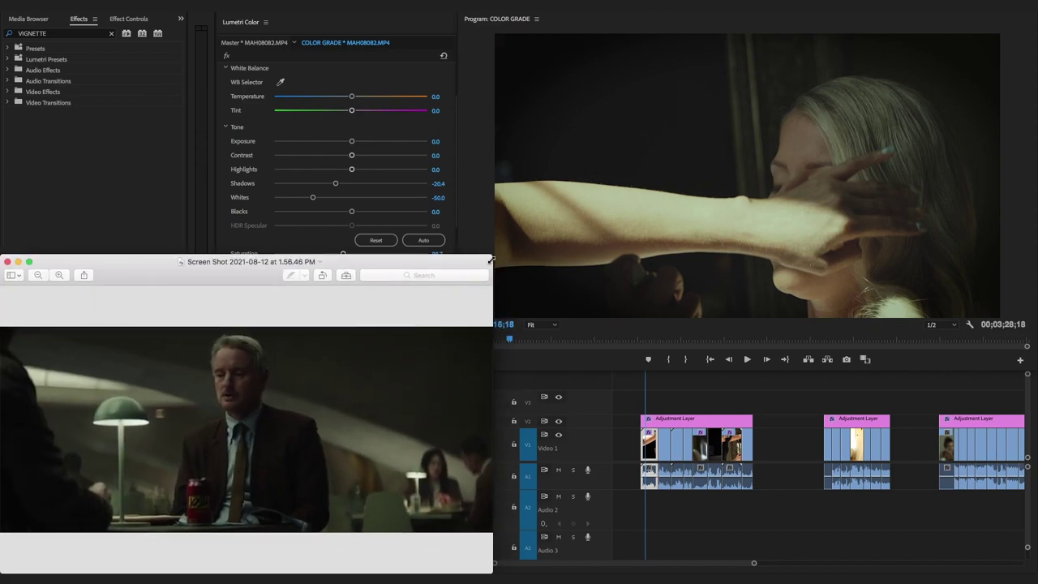
Review the ungraded footage in the first clip group and return the playhead to the first clip at 00;00;17;13.
click(666, 370)
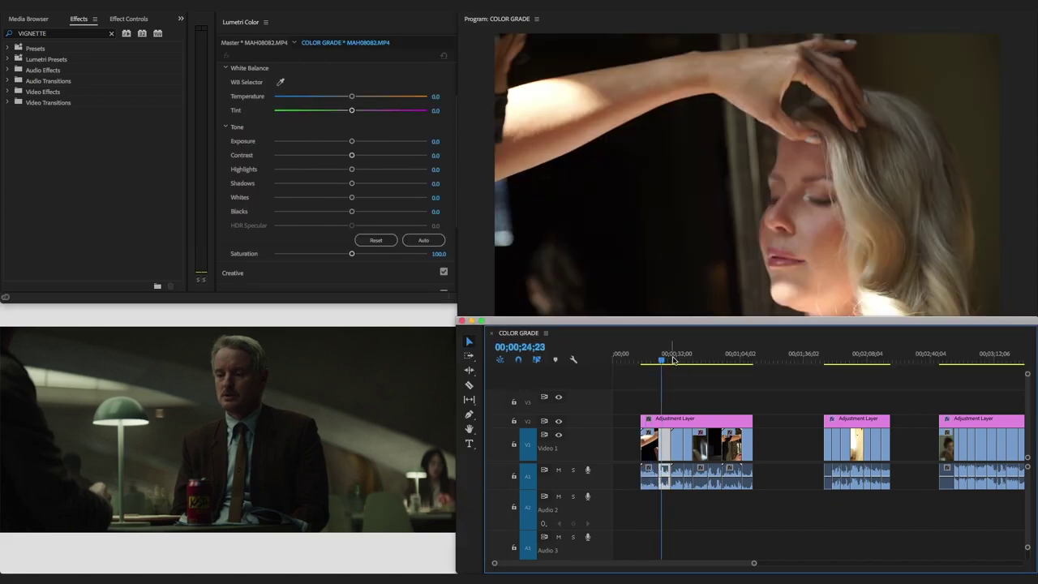
click(687, 360)
click(706, 361)
click(727, 361)
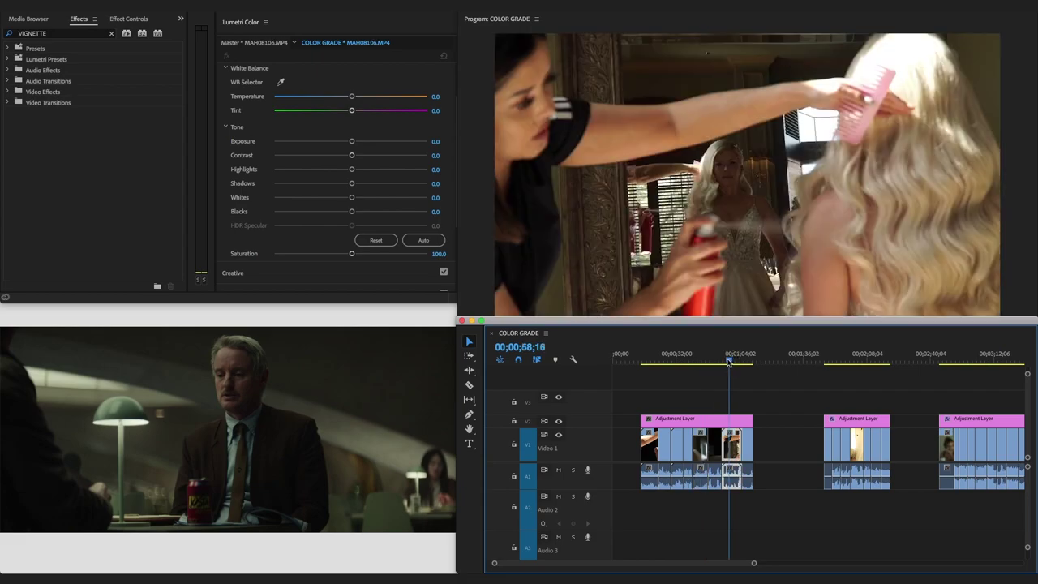
click(648, 362)
key(space)
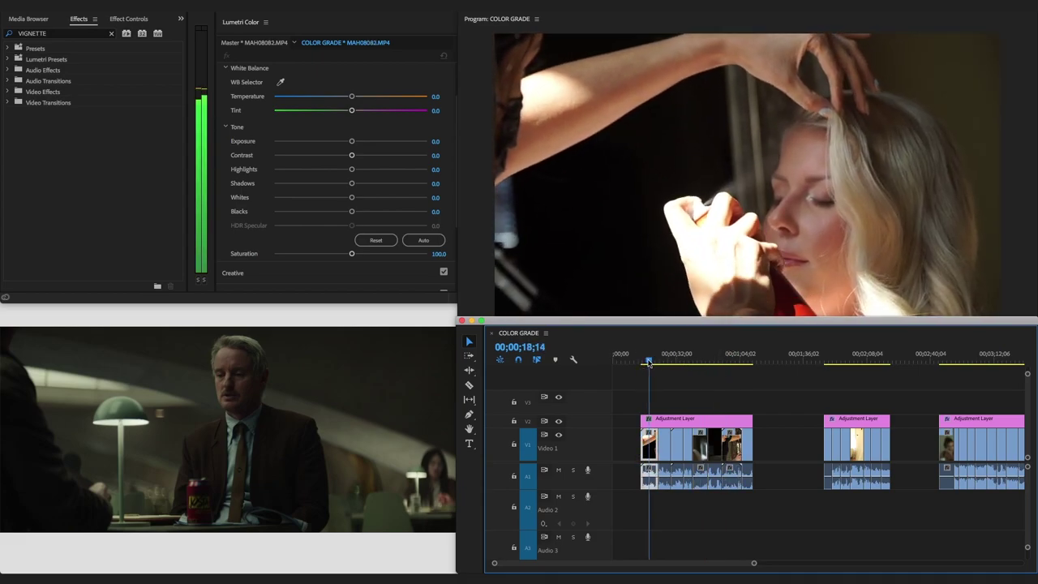
mouse_move(674, 320)
mouse_down()
mouse_move(674, 343)
mouse_move(675, 320)
mouse_up()
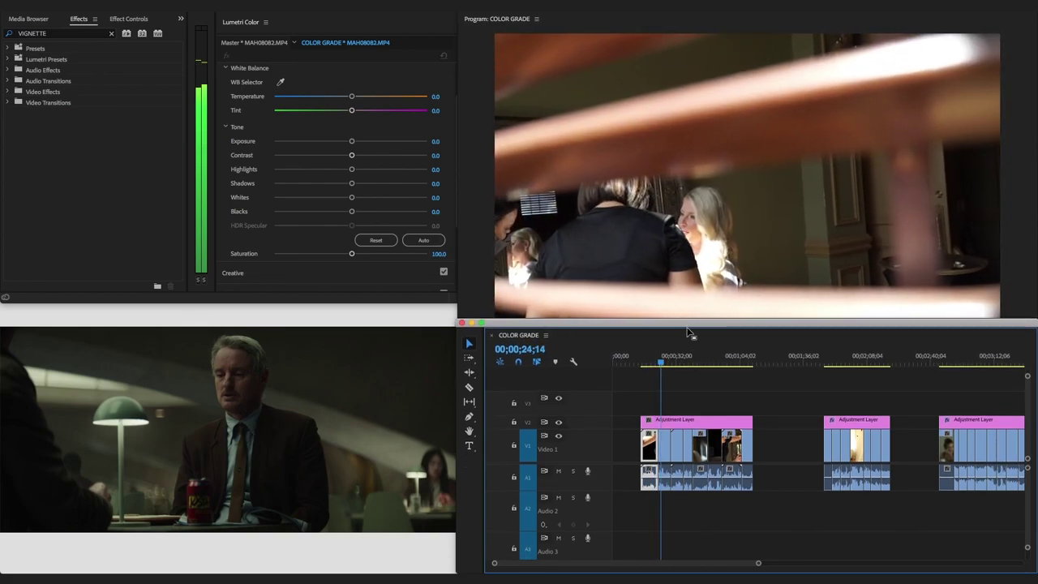
click(654, 362)
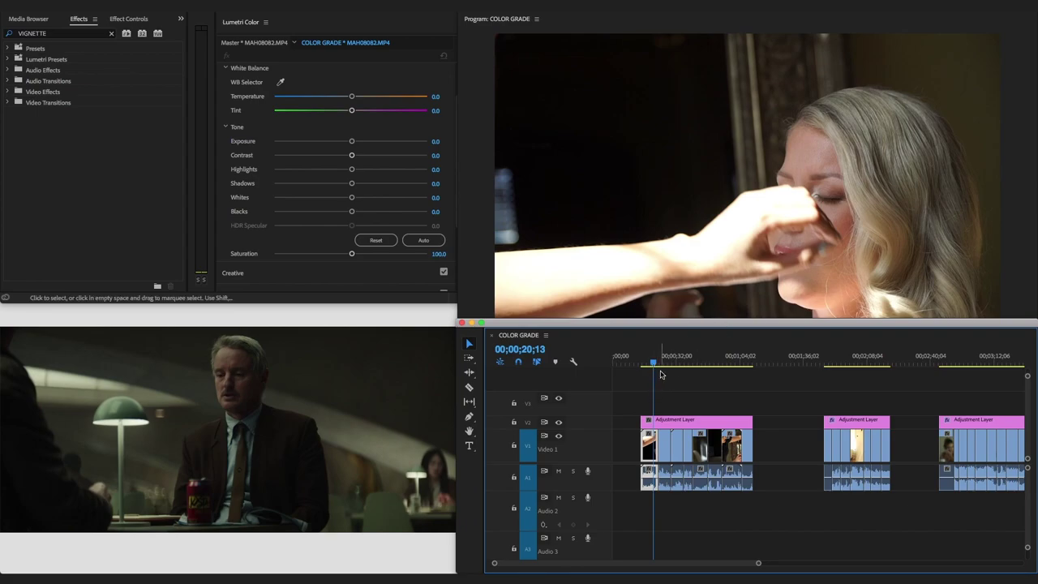
click(648, 361)
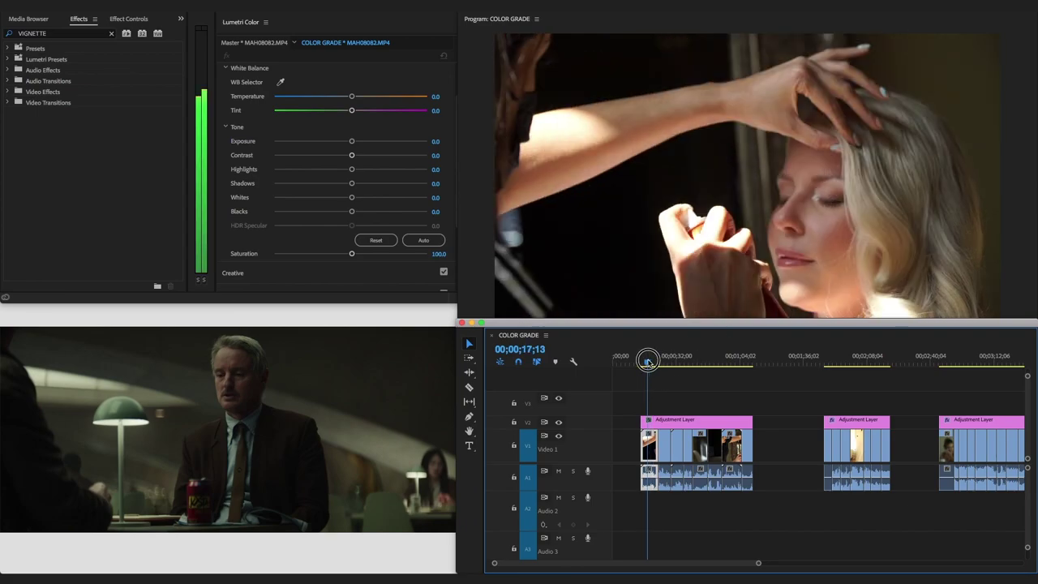
Compare the Loki reference screenshot with the ungraded first clip and return to the Lumetri colour controls.
click(401, 419)
click(745, 275)
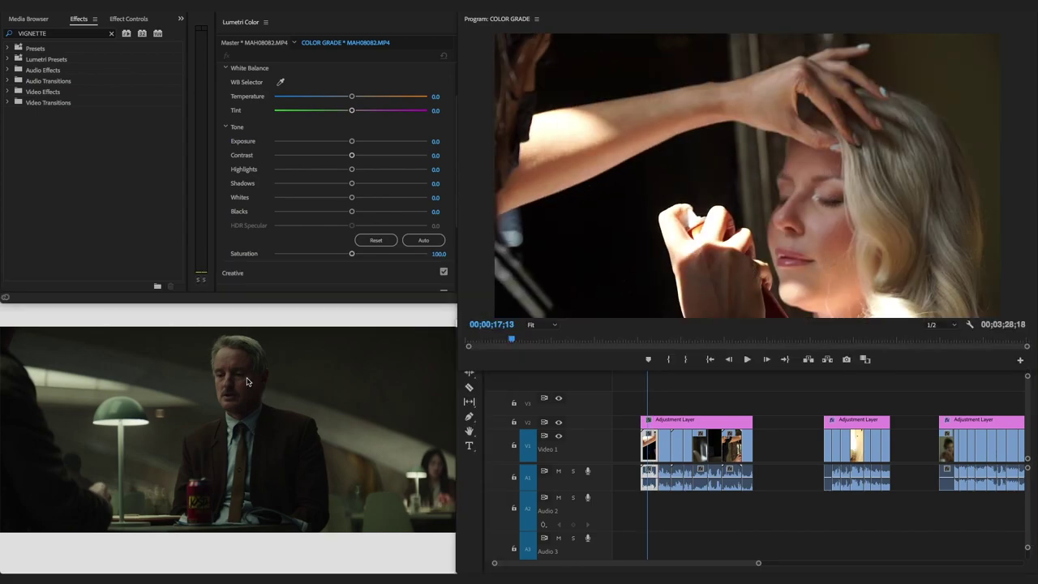
click(197, 394)
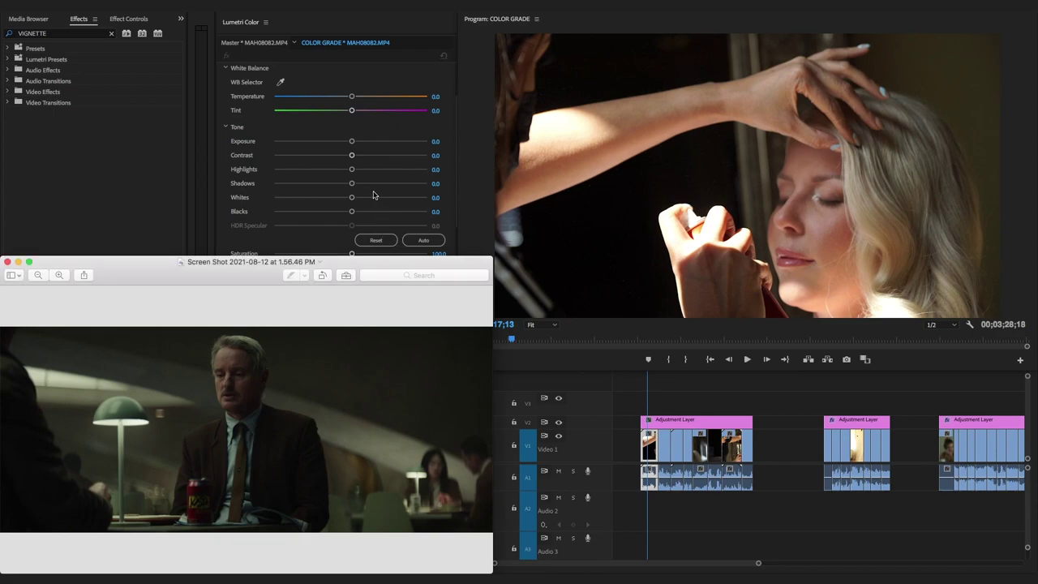
click(385, 13)
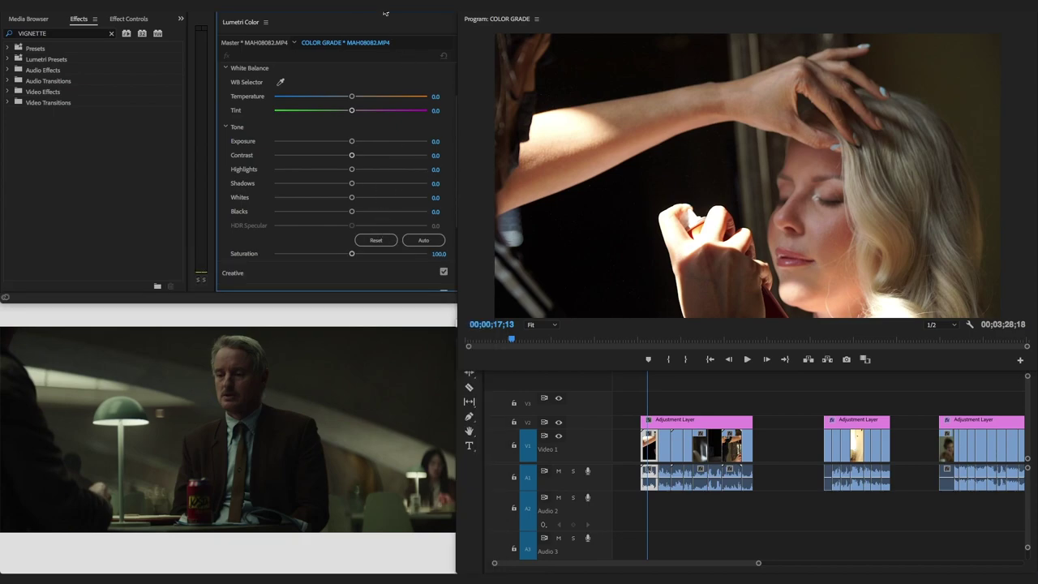
Remove the existing adjustment layers from the COLOR GRADE timeline.
click(662, 422)
click(659, 428)
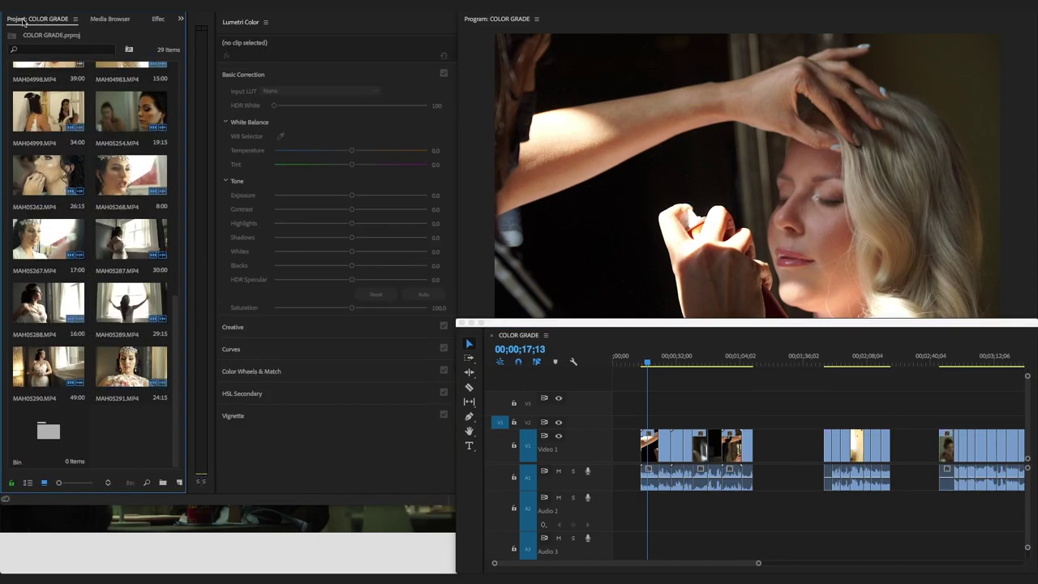
Create a 1440 x 1080, 29.97 fps drop-frame adjustment layer and place it on V2 across the whole first clip group.
right_click(121, 437)
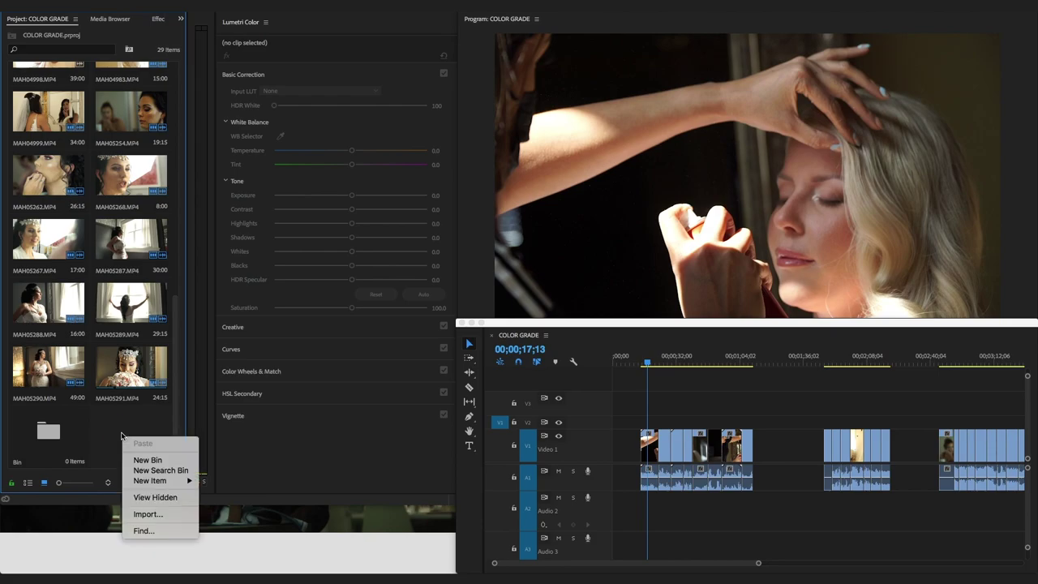
mouse_move(150, 482)
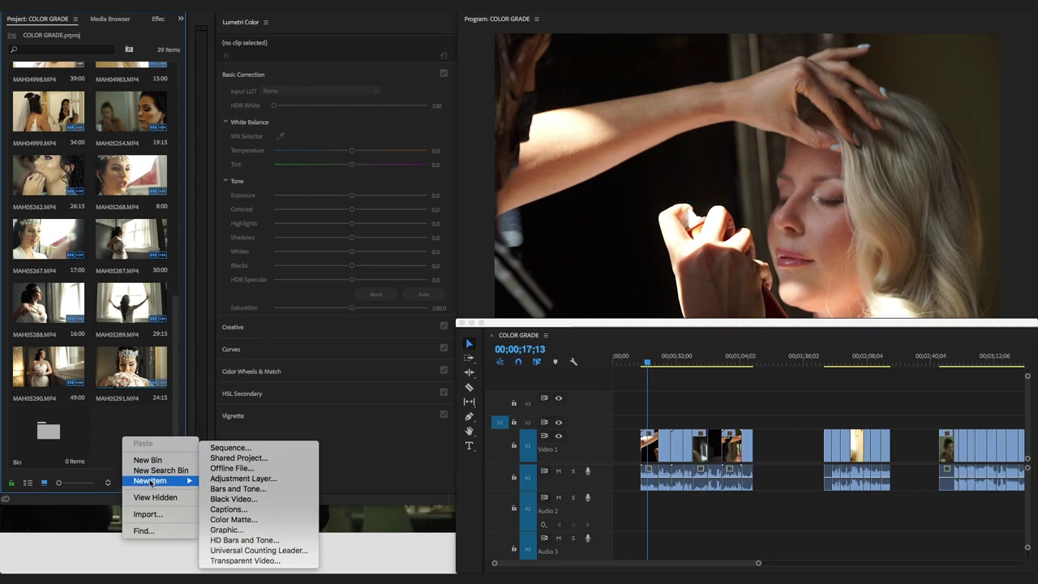
click(253, 479)
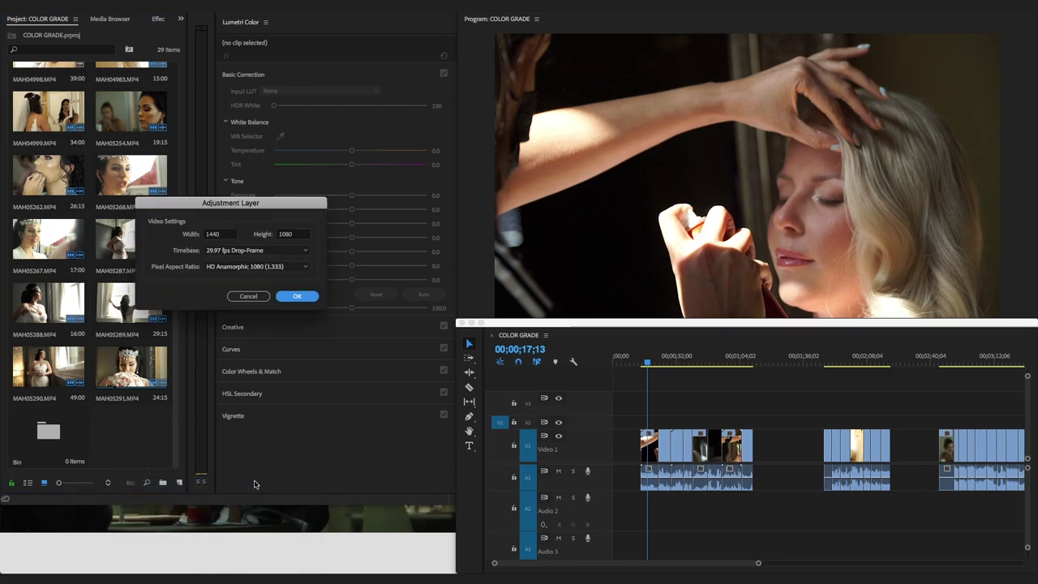
click(297, 297)
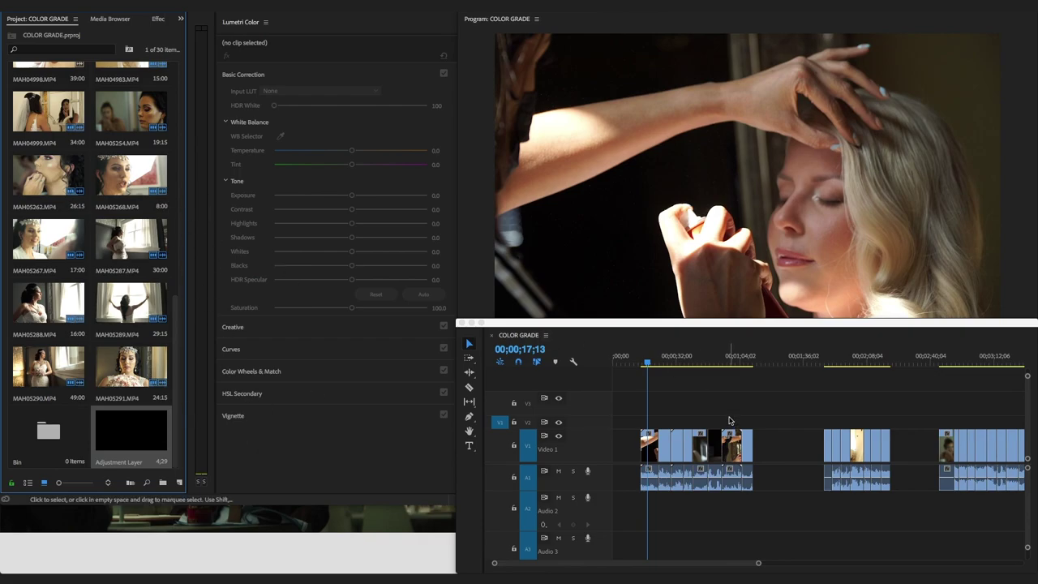
drag(135, 435, 753, 419)
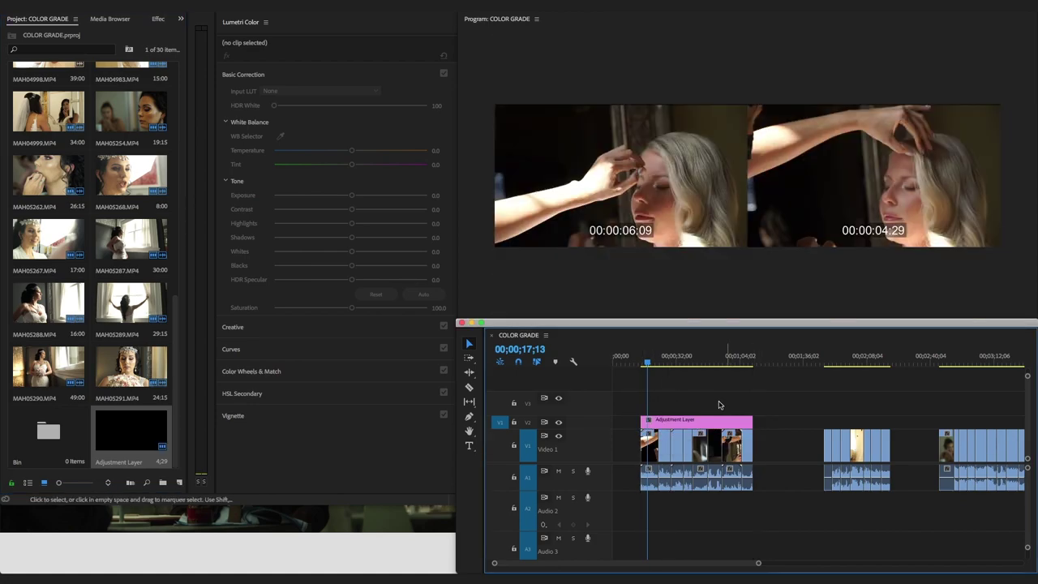
Shorten the project and Lumetri window to uncover the reference screenshot, and fit the timeline window back beside it.
click(424, 503)
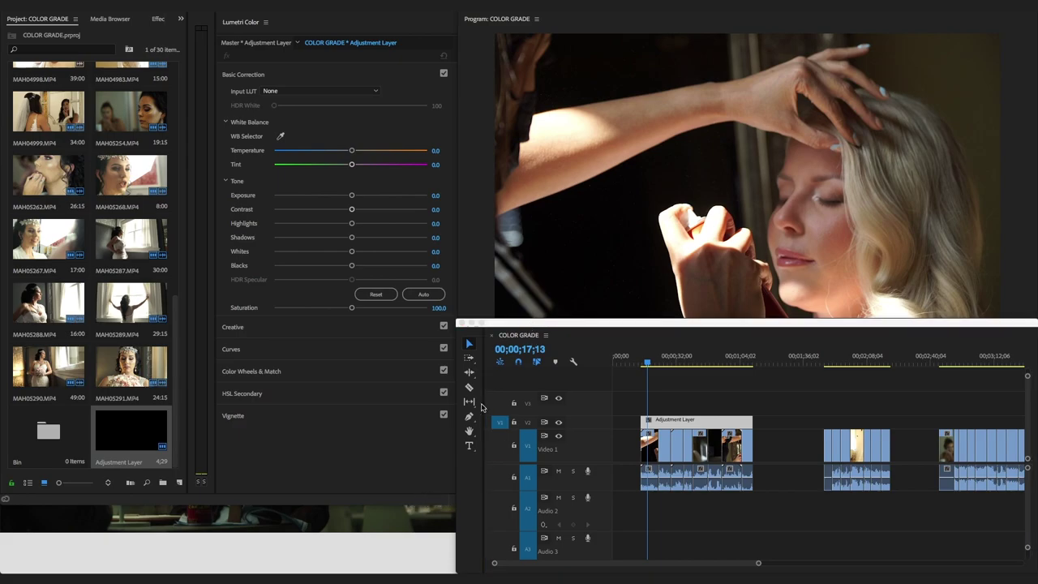
drag(544, 325, 612, 325)
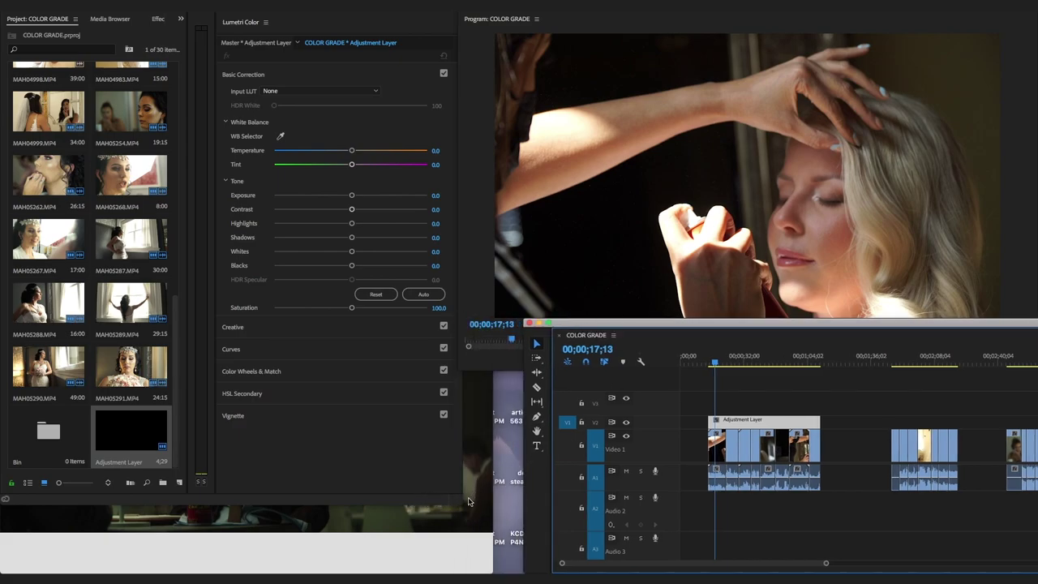
drag(459, 499, 458, 322)
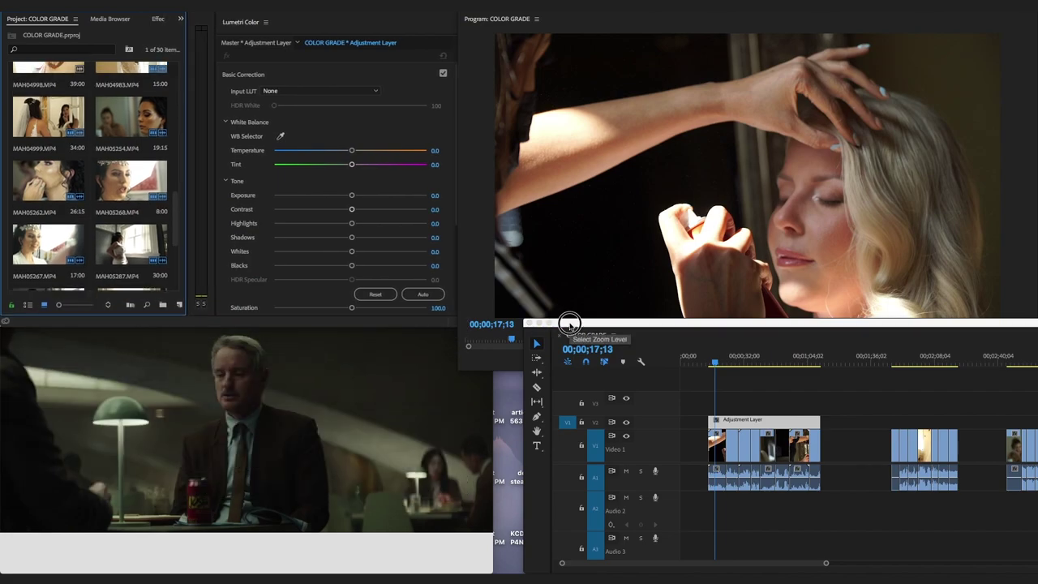
click(566, 325)
drag(514, 336, 458, 344)
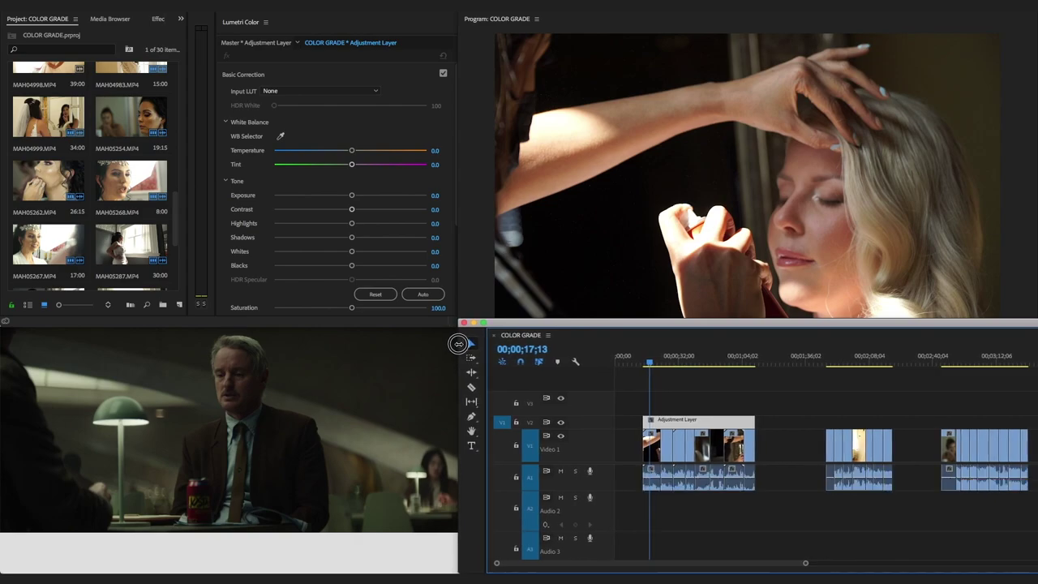
Select the new adjustment layer and bring the 1.56.46 PM reference screenshot forward for comparison with the program preview.
click(678, 424)
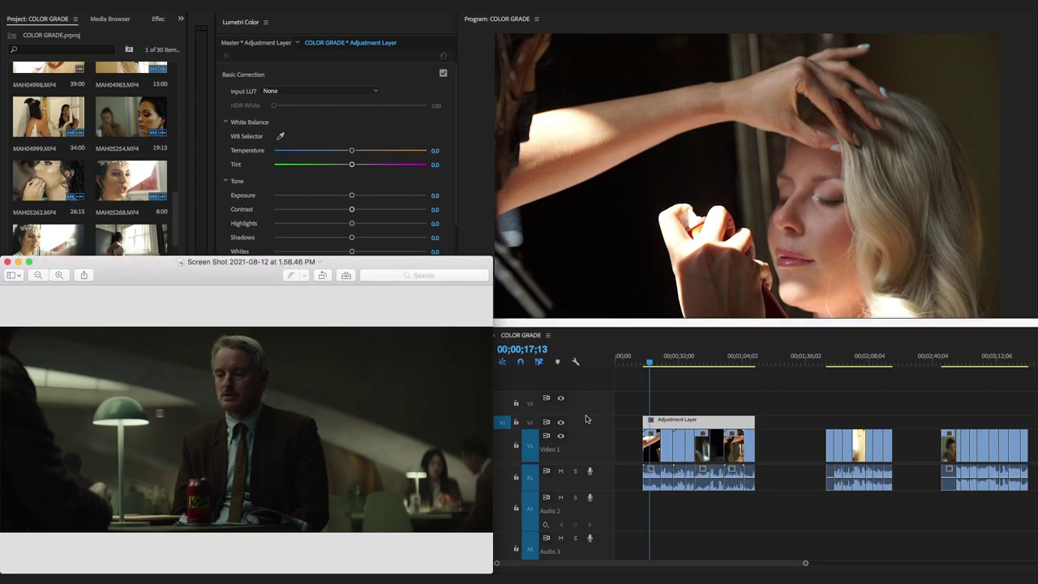
click(593, 258)
click(341, 403)
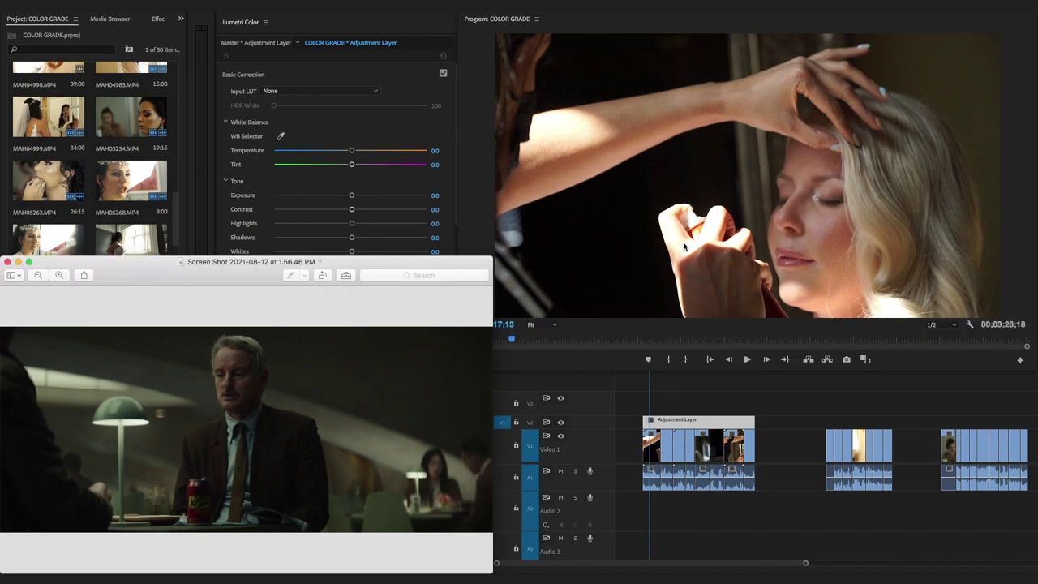
Cue the hairspray close-up in the first clip group and set the adjustment layer's Tint to -30.7.
click(712, 232)
click(294, 392)
click(692, 407)
click(663, 359)
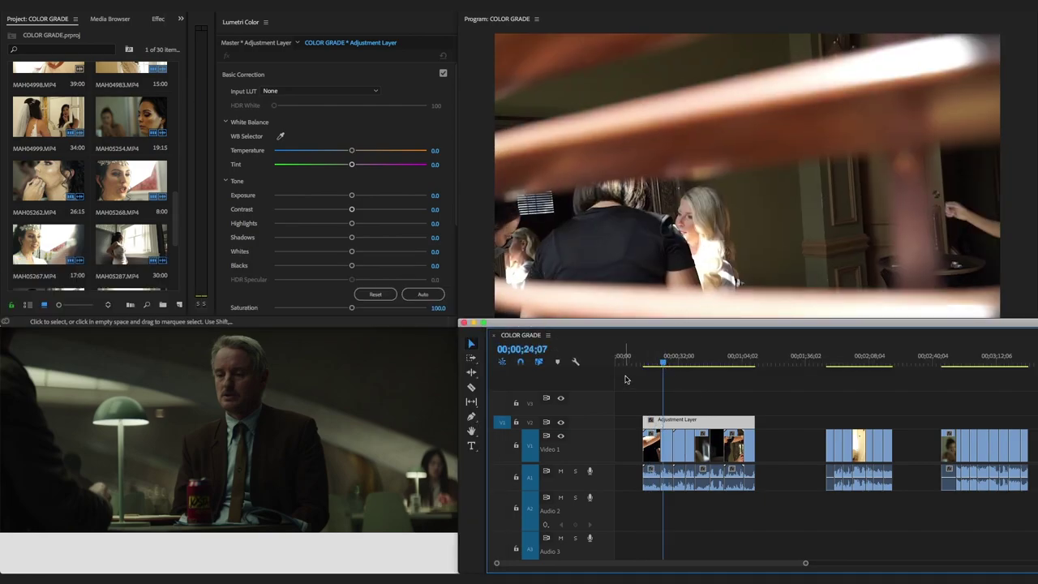
click(652, 363)
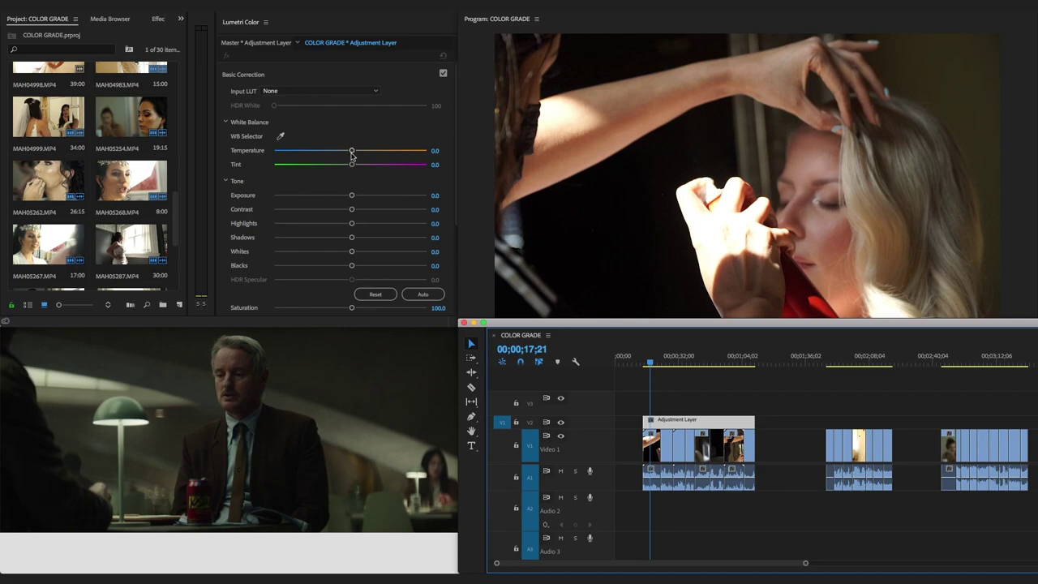
drag(351, 167, 327, 168)
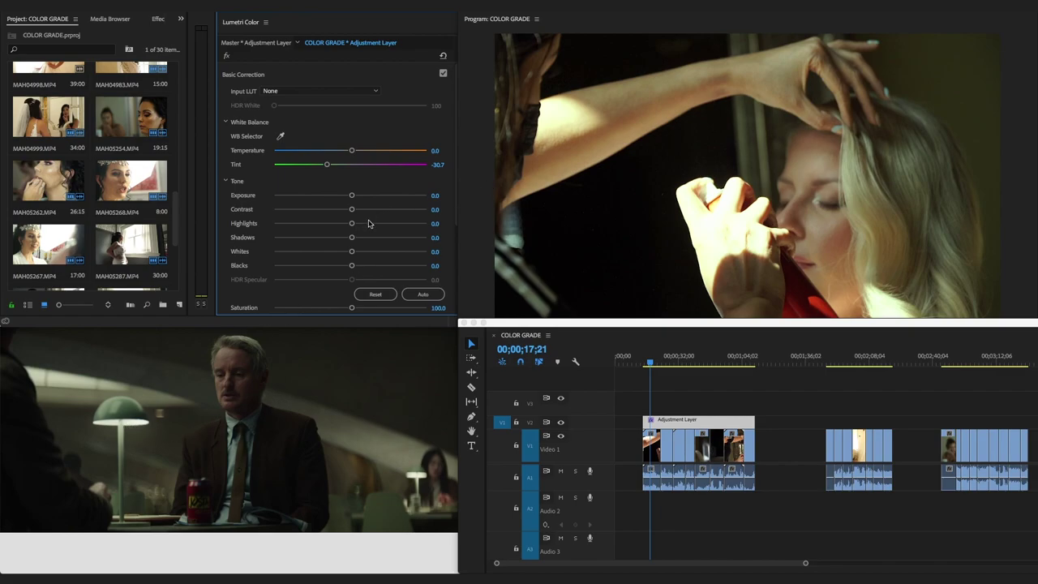
Set the adjustment layer's Highlights to -50.5 and Whites to -77.4.
drag(351, 226, 308, 224)
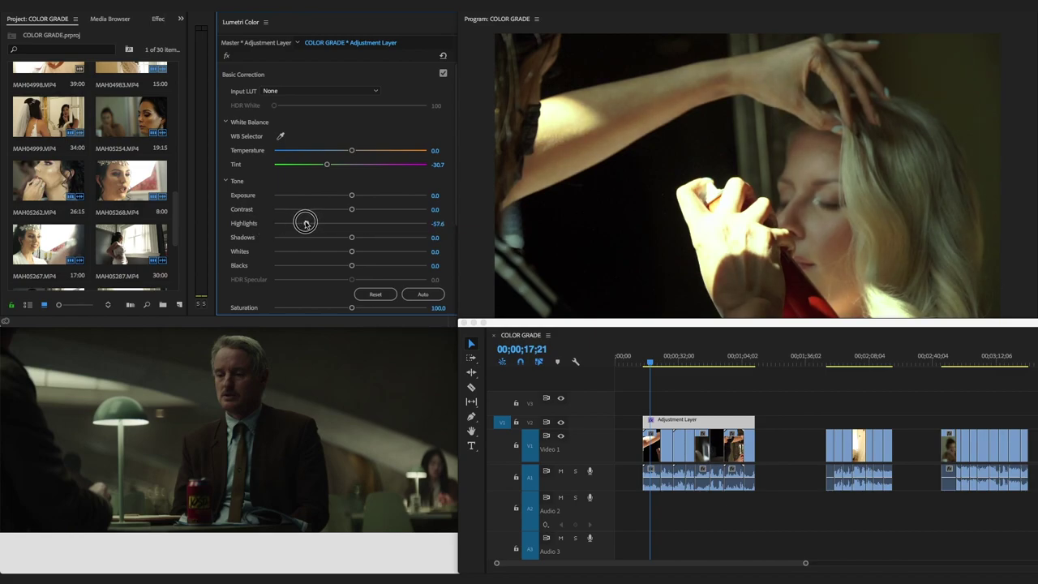
drag(308, 223, 311, 223)
drag(352, 252, 291, 251)
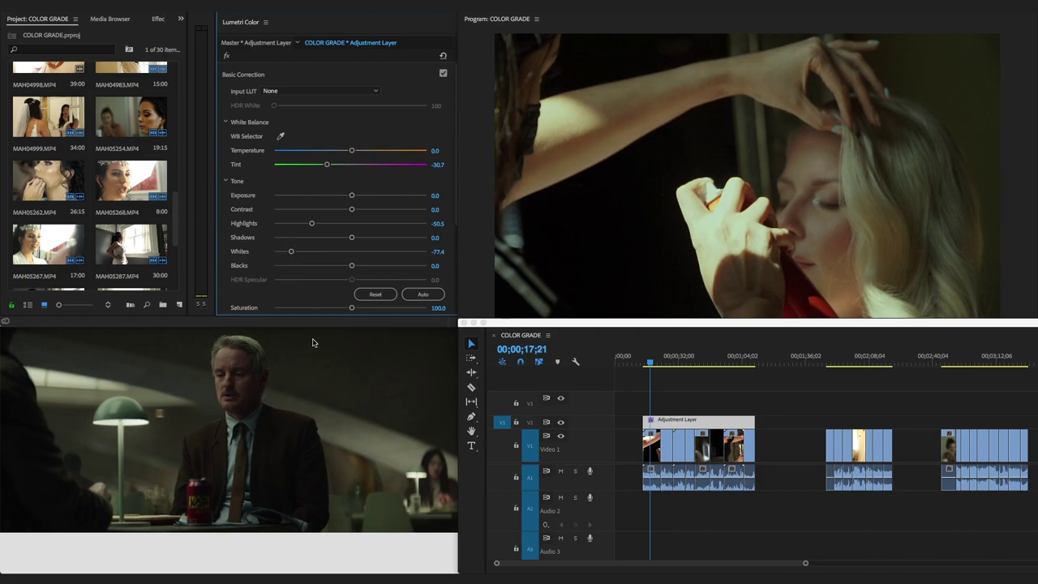
click(304, 398)
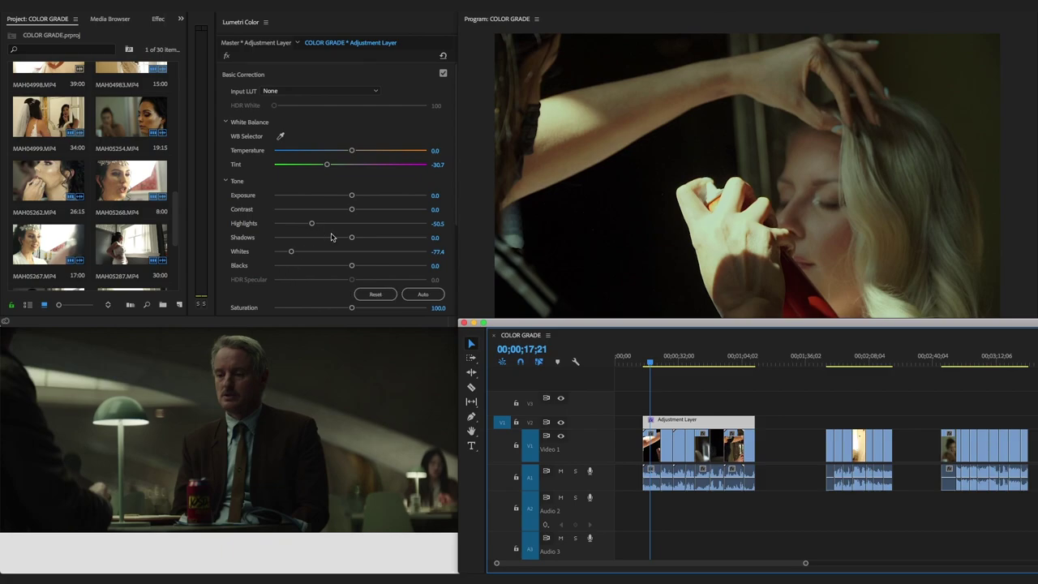
Set the basic correction's Shadows to -15.2, Saturation to 90.5 and Contrast to 40.6.
scroll(332, 237, down, 1)
scroll(332, 237, up, 1)
mouse_move(351, 236)
mouse_down()
mouse_move(325, 237)
mouse_move(340, 239)
mouse_up()
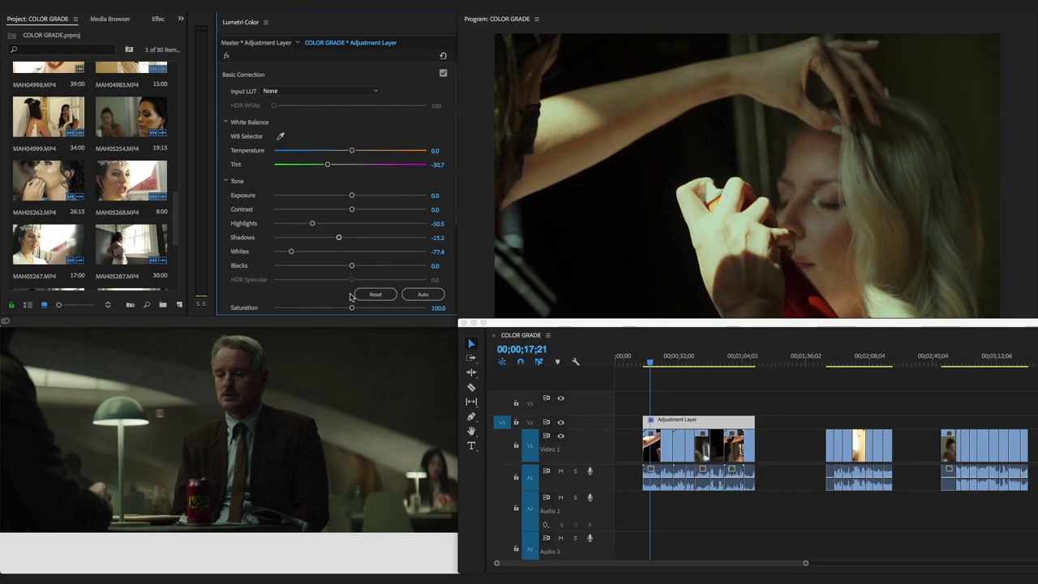
scroll(352, 285, down, 1)
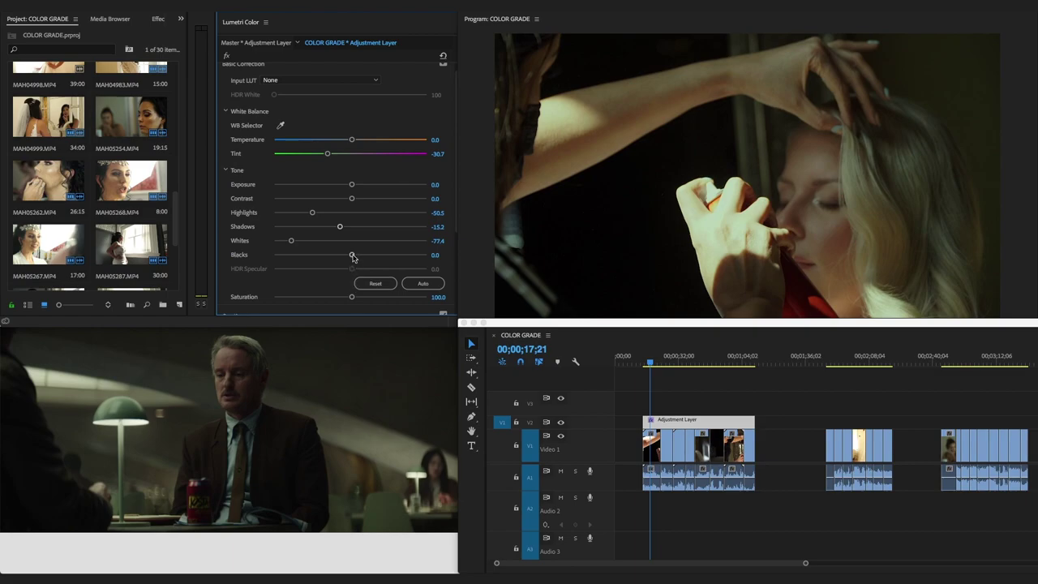
drag(351, 297, 342, 300)
drag(352, 198, 382, 200)
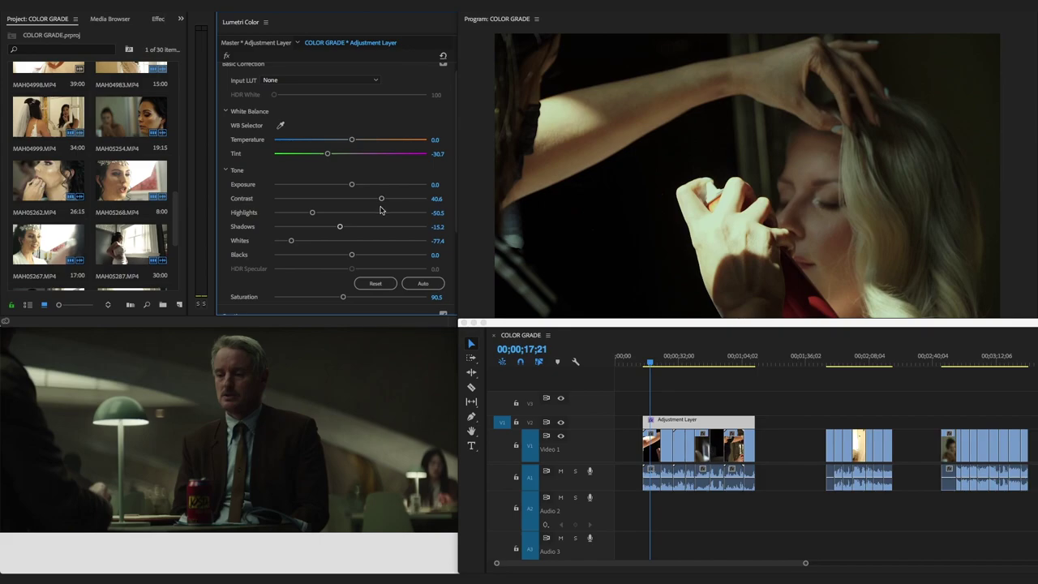
Open the Creative adjustments and set Faded Film to 20.5.
scroll(317, 237, down, 3)
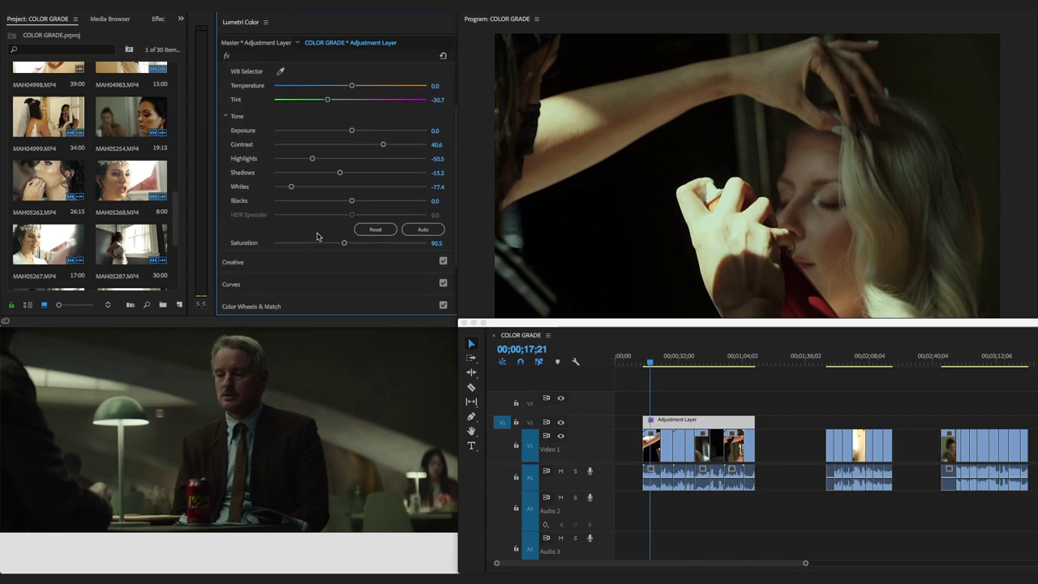
click(321, 235)
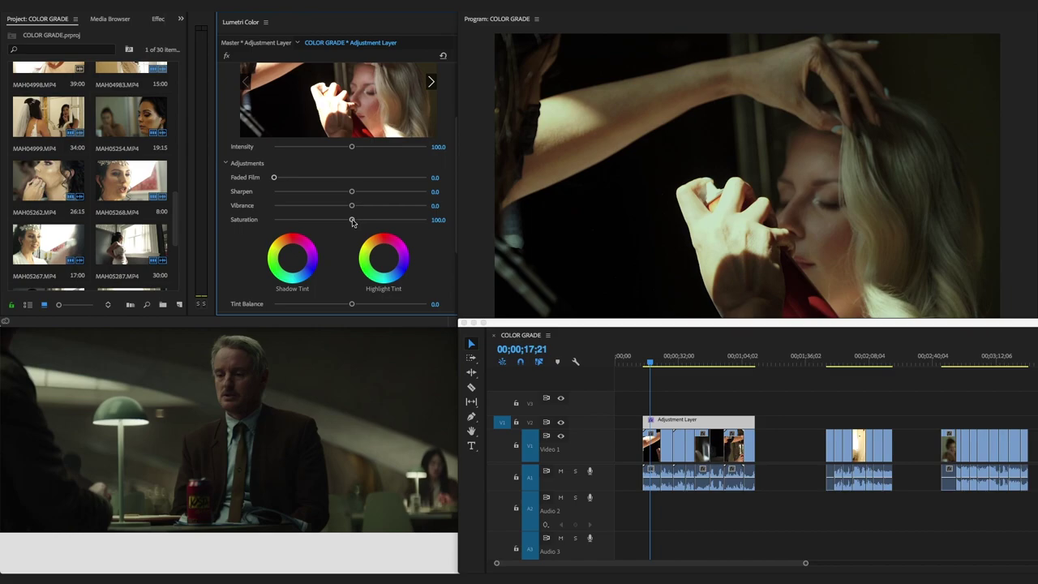
drag(274, 177, 301, 177)
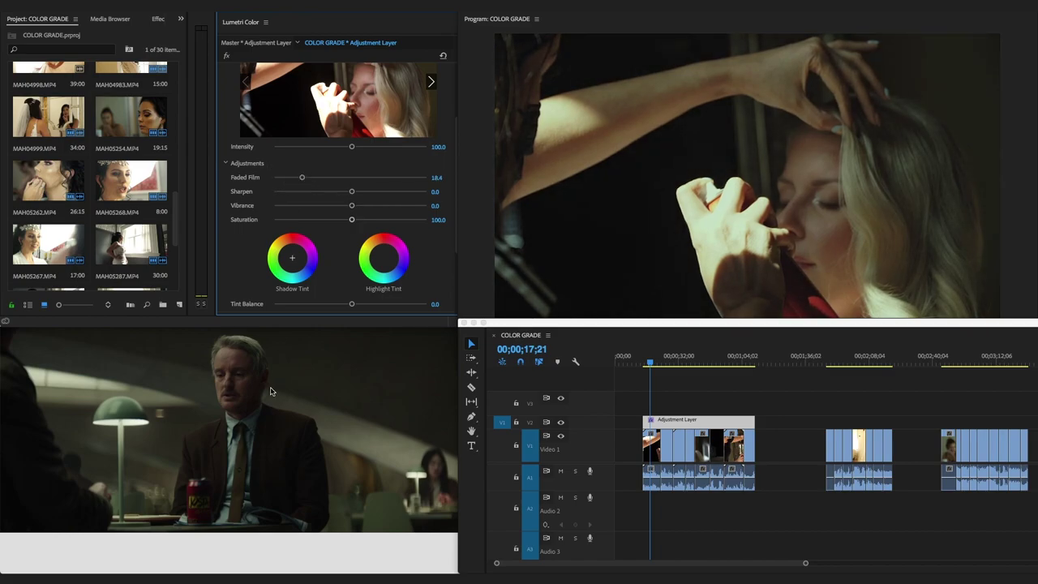
click(272, 392)
click(320, 169)
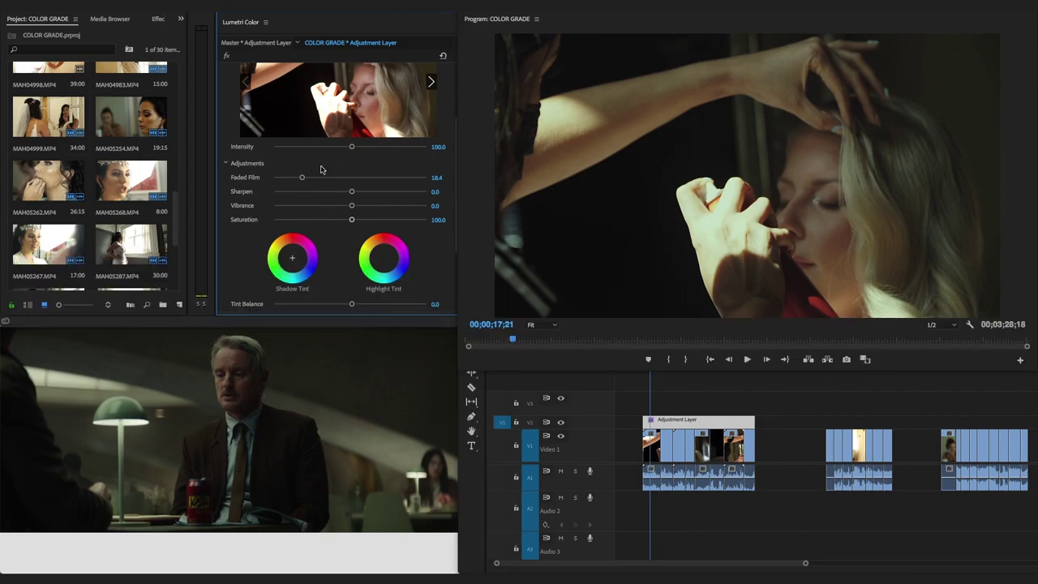
drag(302, 178, 305, 179)
Move to the frame at 00;00;21;23 and set the Creative Sharpen value to 5.3.
click(652, 406)
click(656, 363)
drag(661, 362, 659, 361)
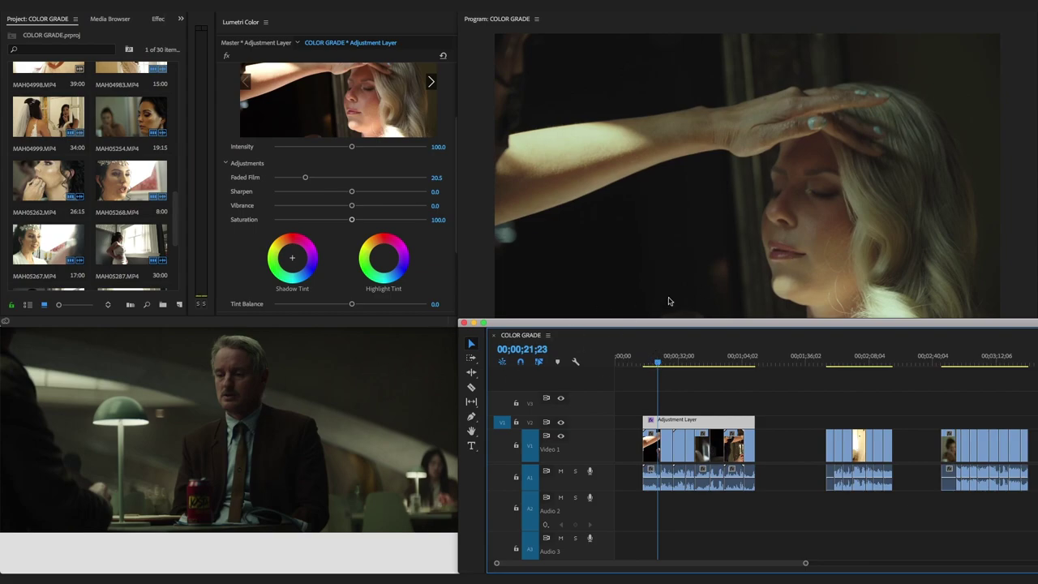
click(426, 270)
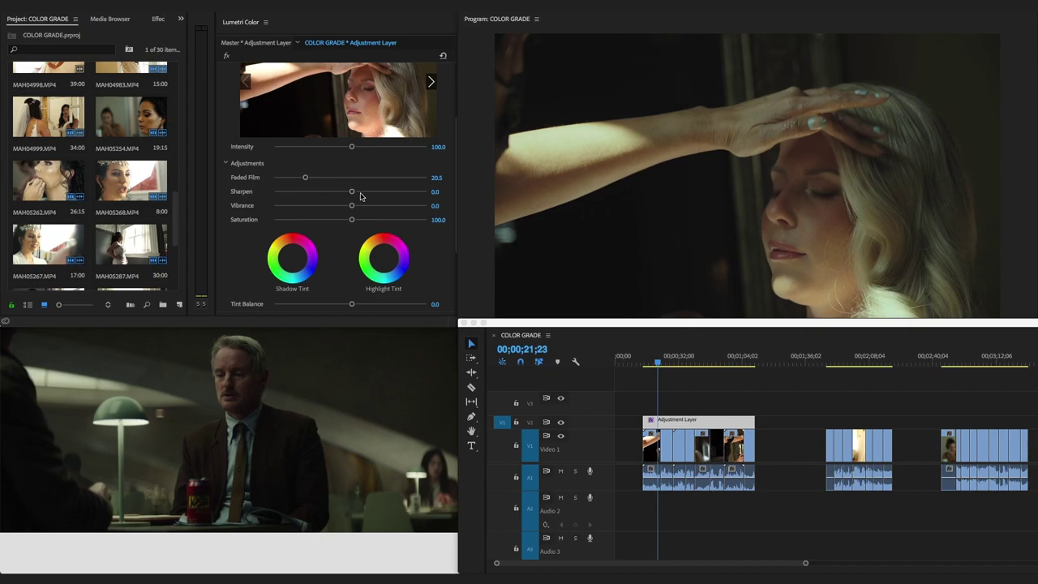
mouse_move(351, 191)
mouse_down()
mouse_move(383, 192)
mouse_move(354, 193)
mouse_up()
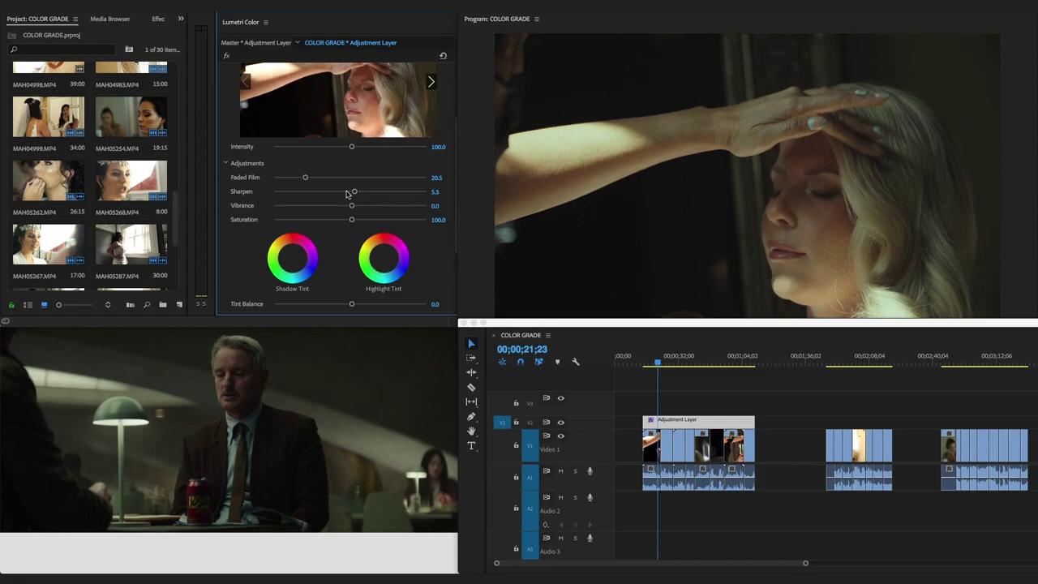
Add a vignette with Amount -1.6, Midpoint 41.7, Roundness -31.4 and Feather 55.1, lowering the timeline window slightly.
scroll(342, 237, down, 5)
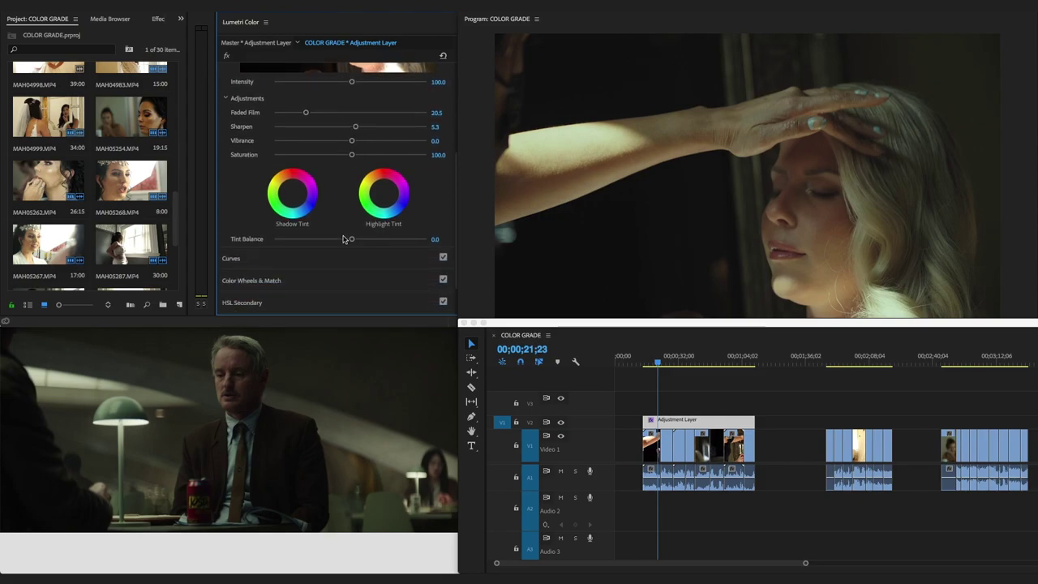
click(329, 283)
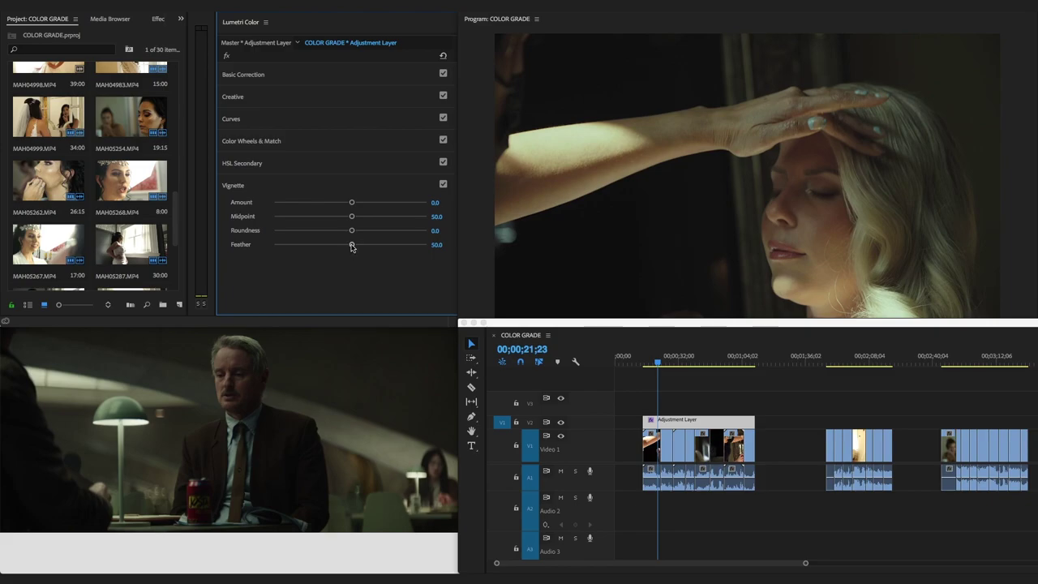
drag(535, 323, 531, 335)
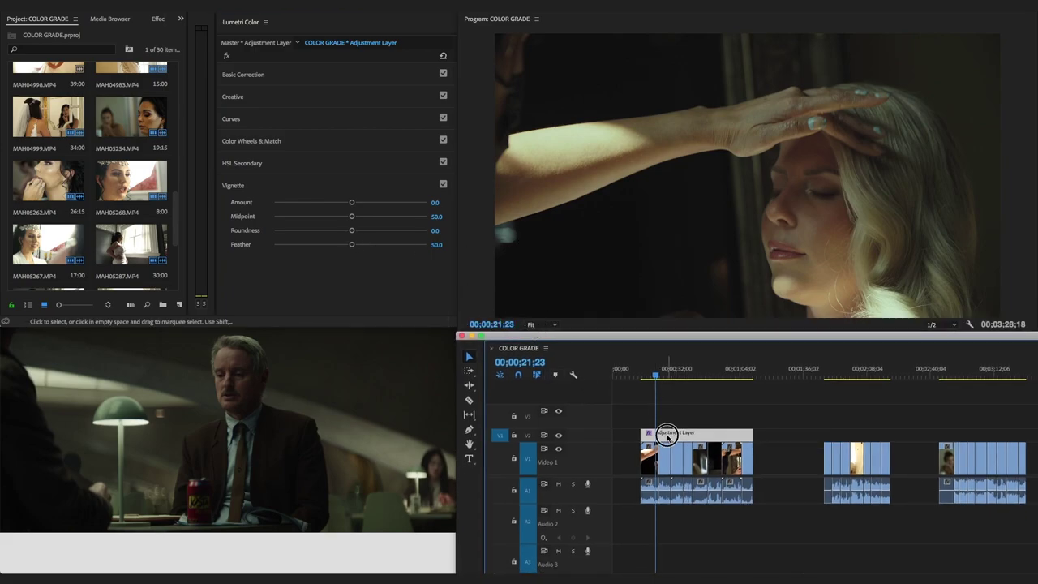
drag(352, 202, 357, 238)
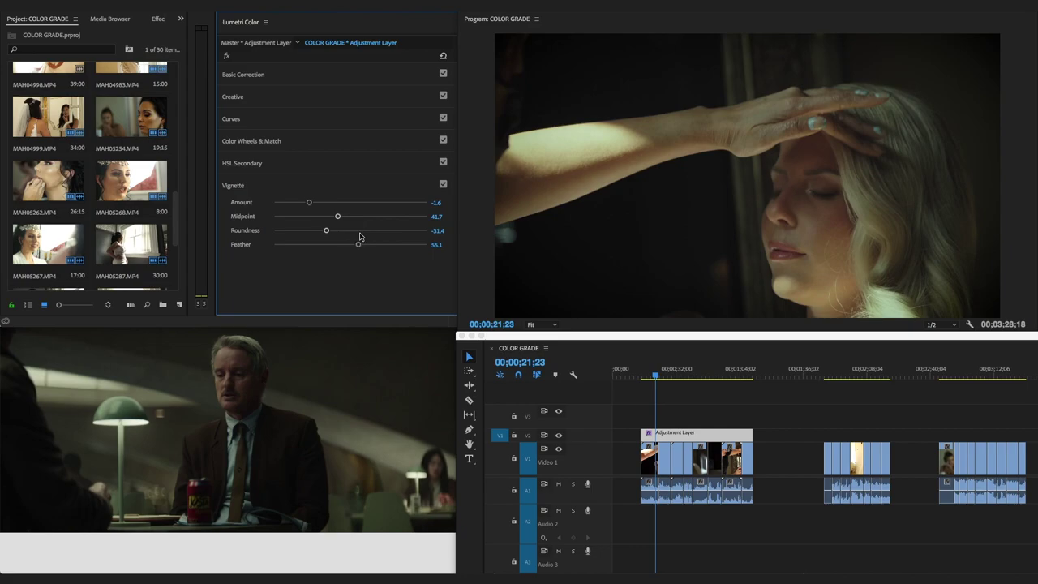
Preview the grade on the seated man's shot at 00;01;08;12 and save the project.
click(744, 372)
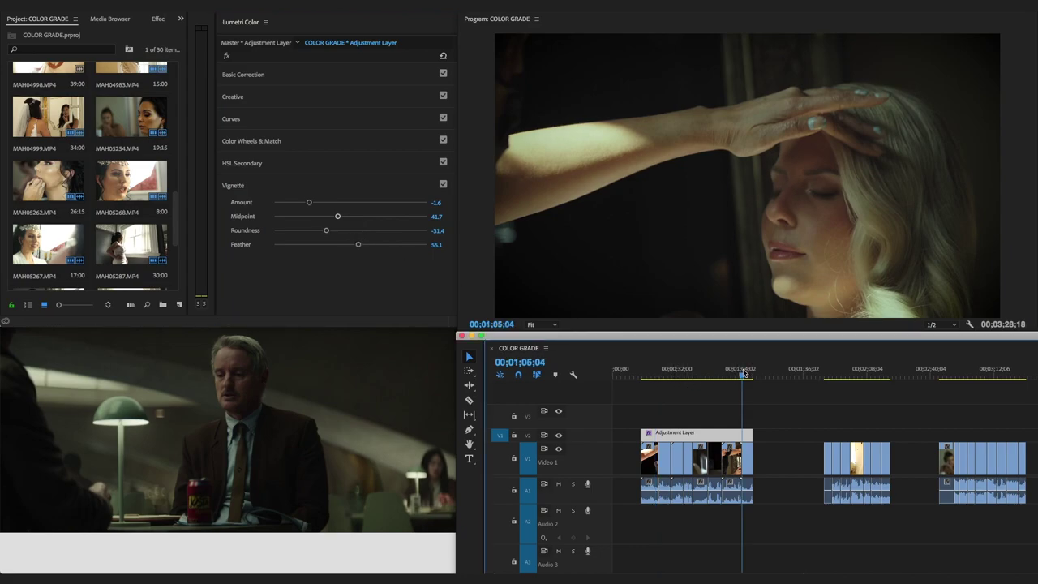
click(749, 372)
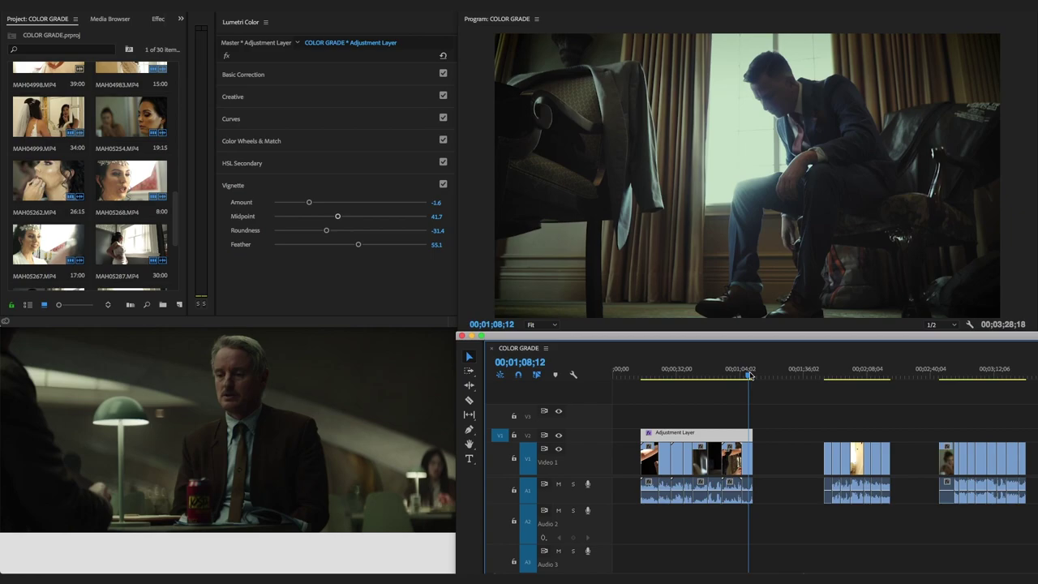
key(super+s)
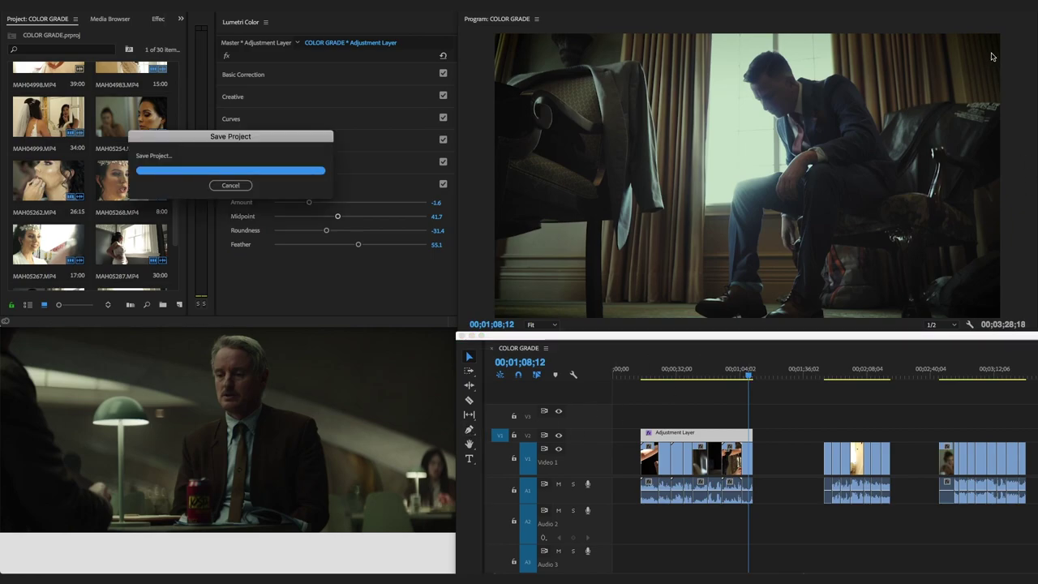
Compare the grade with the 1.56.46 PM reference screenshot and check it on several shots in the first clip group.
click(340, 414)
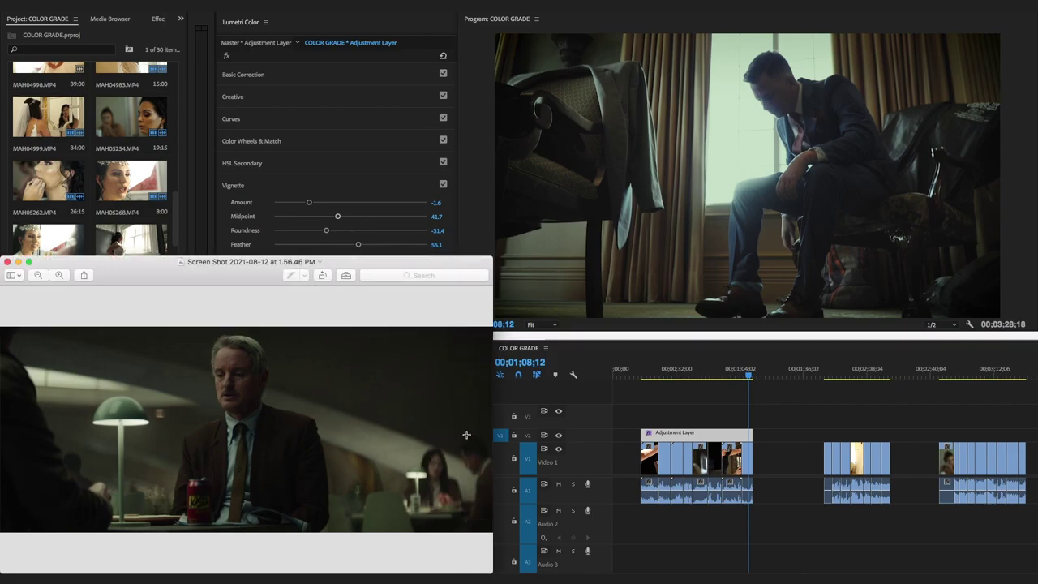
click(740, 340)
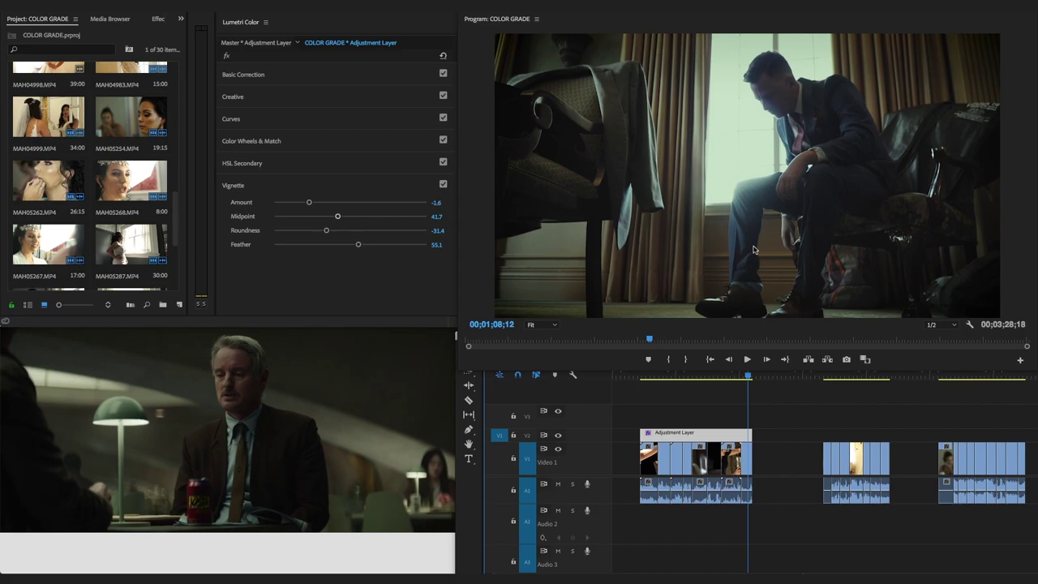
click(704, 438)
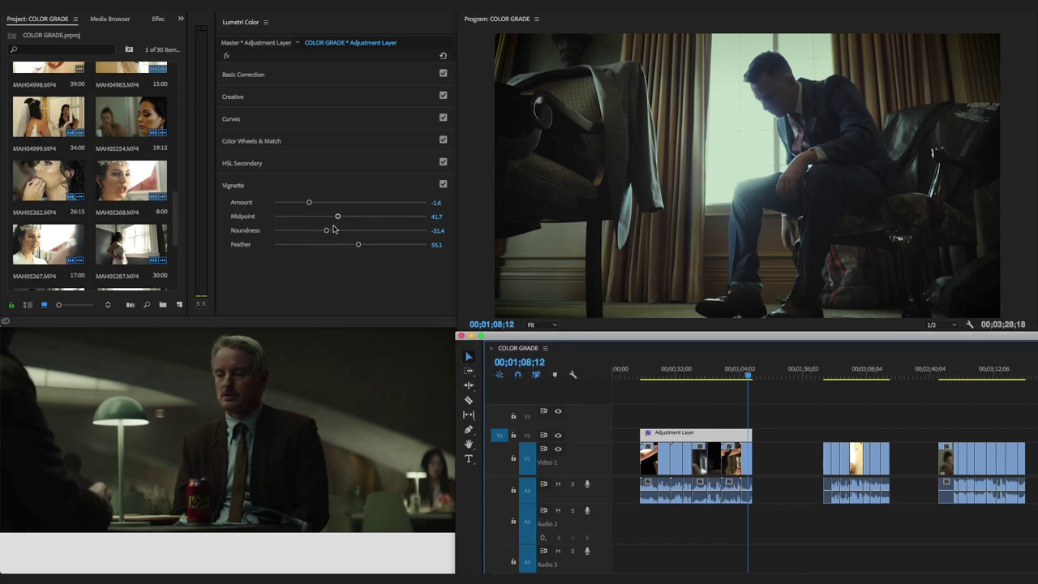
click(654, 374)
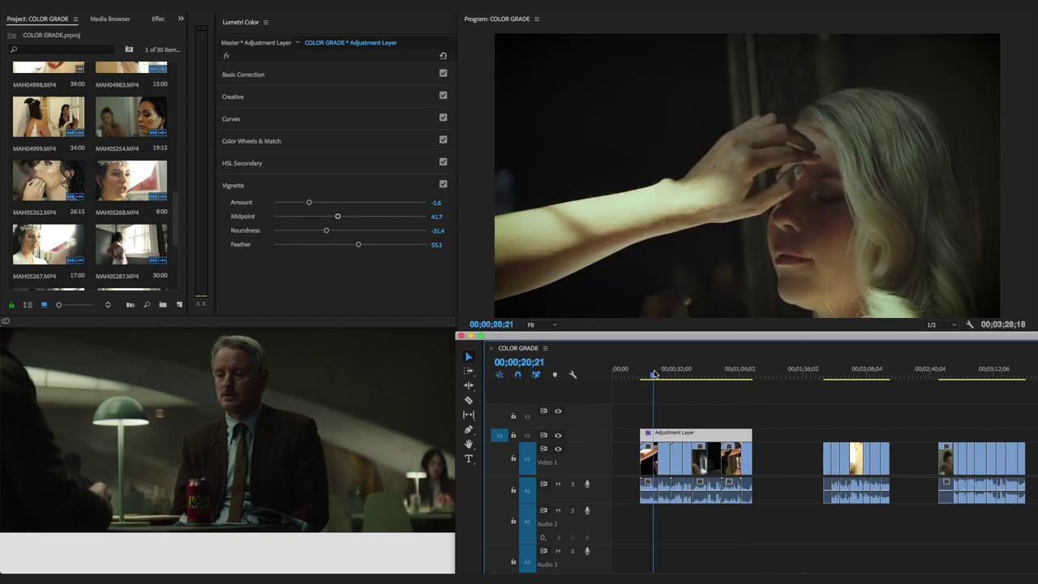
click(665, 374)
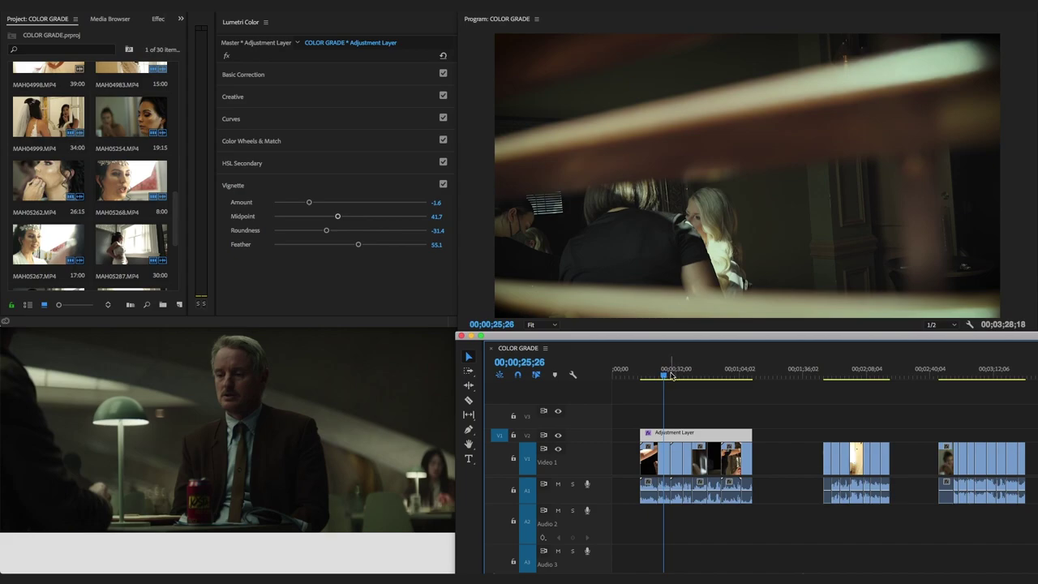
click(670, 374)
click(674, 374)
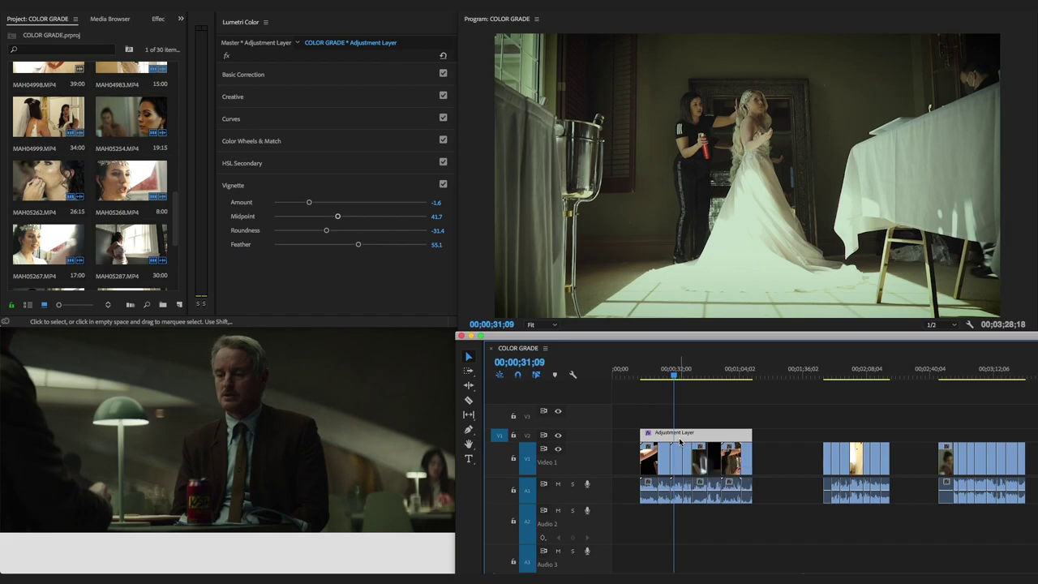
click(667, 371)
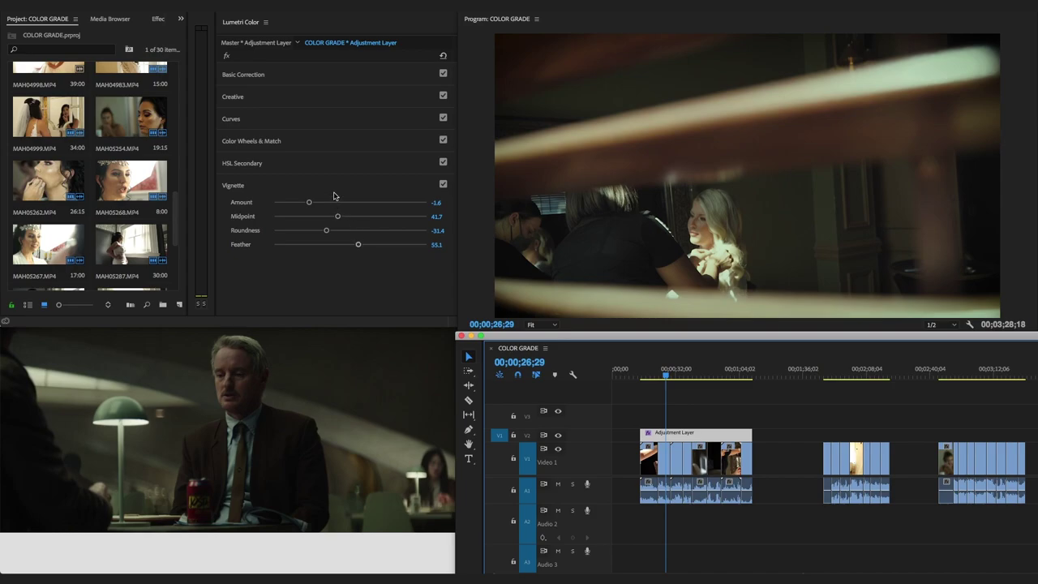
Bring the 1.57.07 PM reference screenshot forward and fit its window beside the timeline.
mouse_move(381, 572)
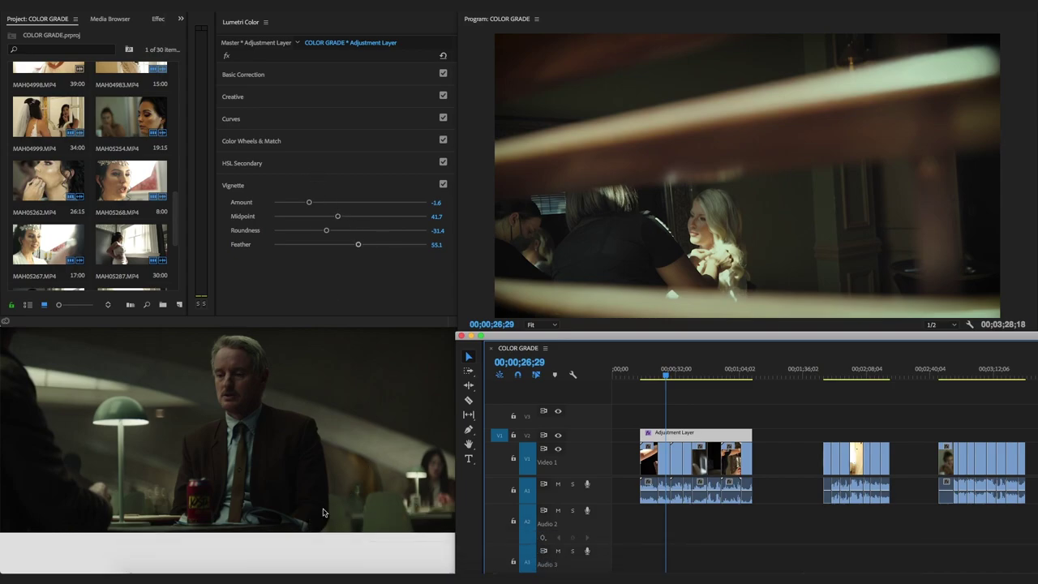
click(292, 403)
scroll(359, 382, up, 5)
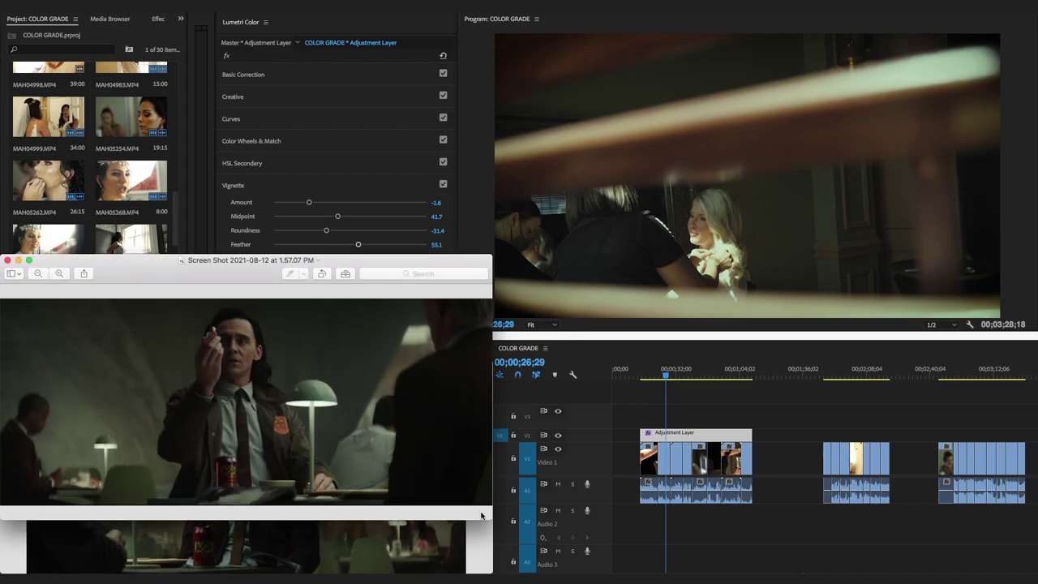
drag(487, 519, 493, 524)
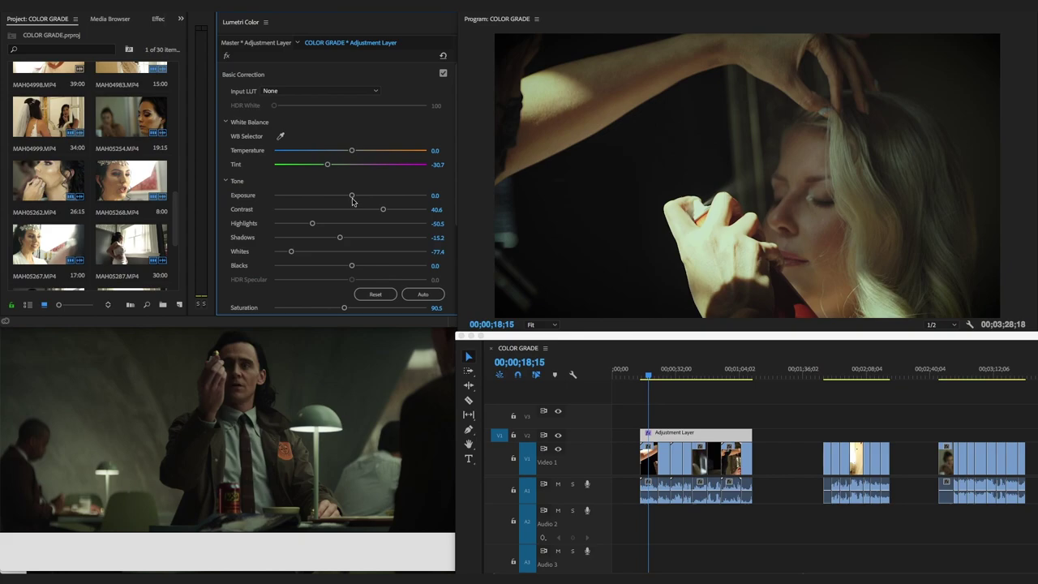
Set Exposure to -0.2, Contrast to 56.9 and Shadows to 11.0, and preview the grade through the bouquet shot at 00;00;38;20.
drag(352, 198, 394, 209)
mouse_move(339, 239)
mouse_down()
mouse_move(318, 238)
mouse_move(381, 232)
mouse_move(343, 236)
mouse_move(358, 236)
mouse_up()
click(644, 394)
key(space)
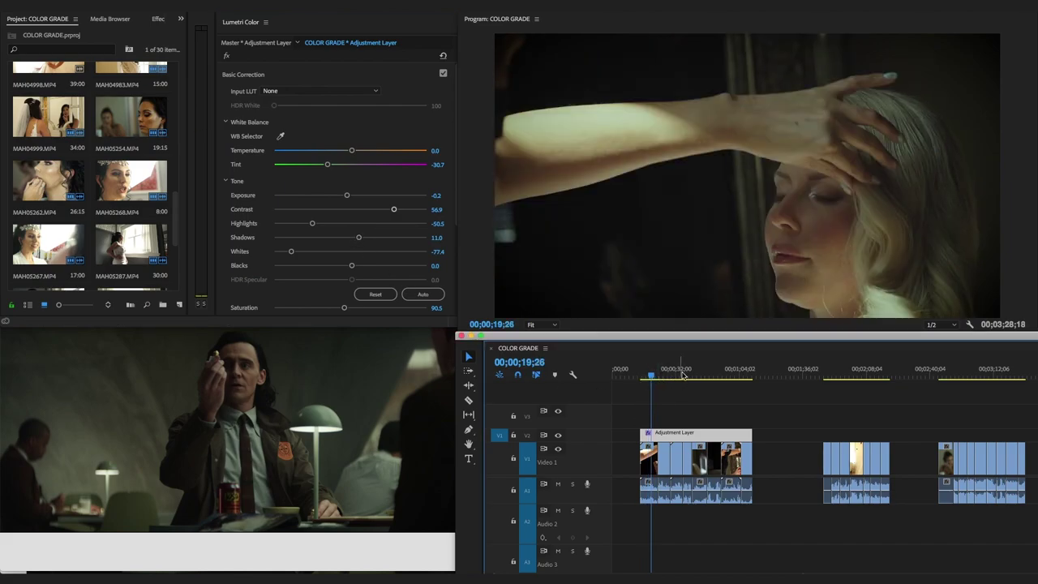
click(691, 373)
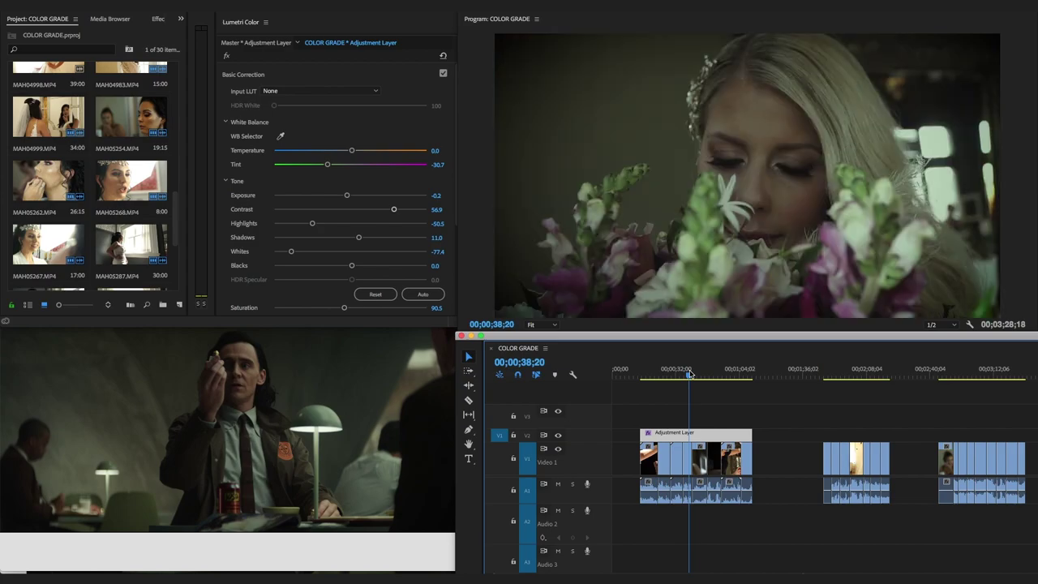
Check the grade on the shots at 00;01;07;09, 00;01;00;07 and 00;00;16;02.
click(744, 373)
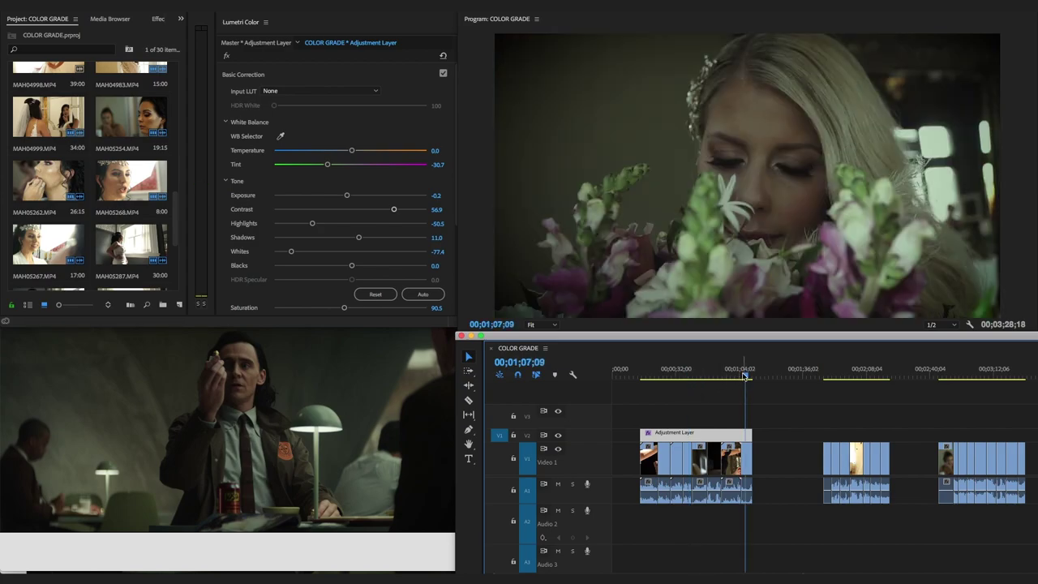
click(733, 374)
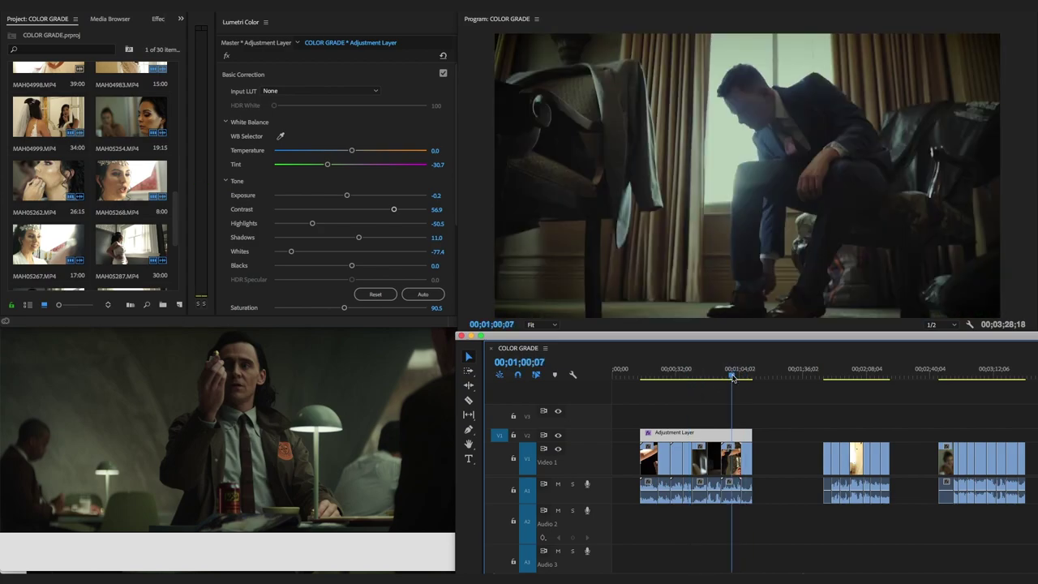
click(645, 375)
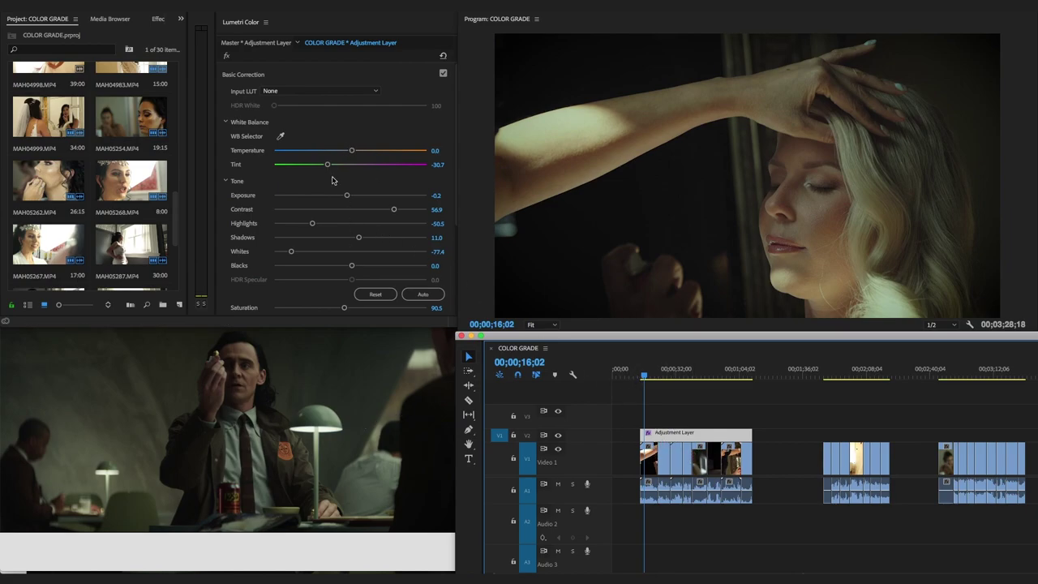
Set the adjustment layer's Faded Film to 29.7 in the Lumetri Creative section.
scroll(324, 195, down, 5)
click(332, 213)
drag(306, 155, 319, 157)
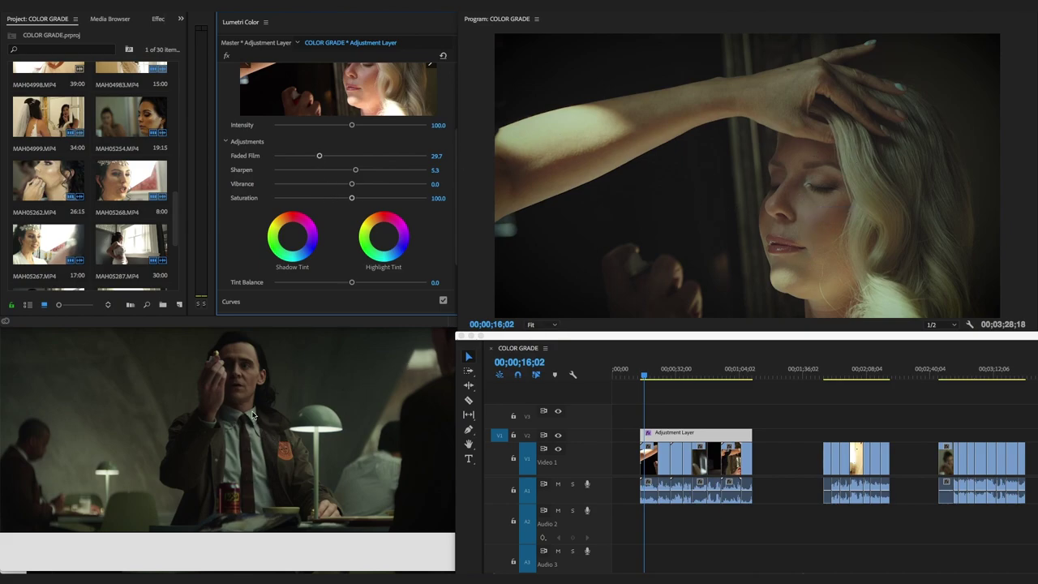
Compare the shot at 00;00;16;02 with and without the grade by switching the adjustment layer's track visibility off and on.
click(667, 433)
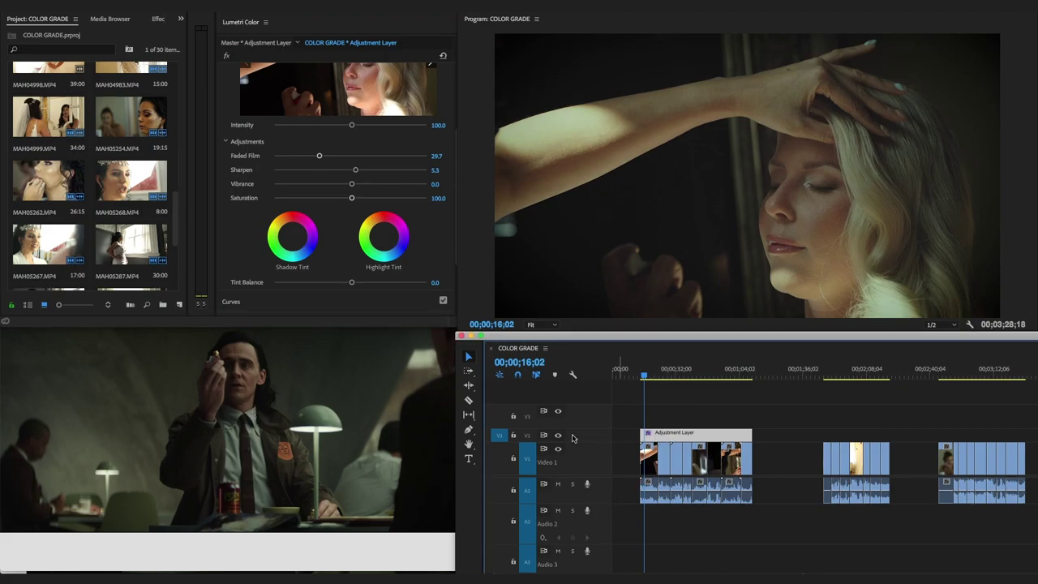
click(558, 437)
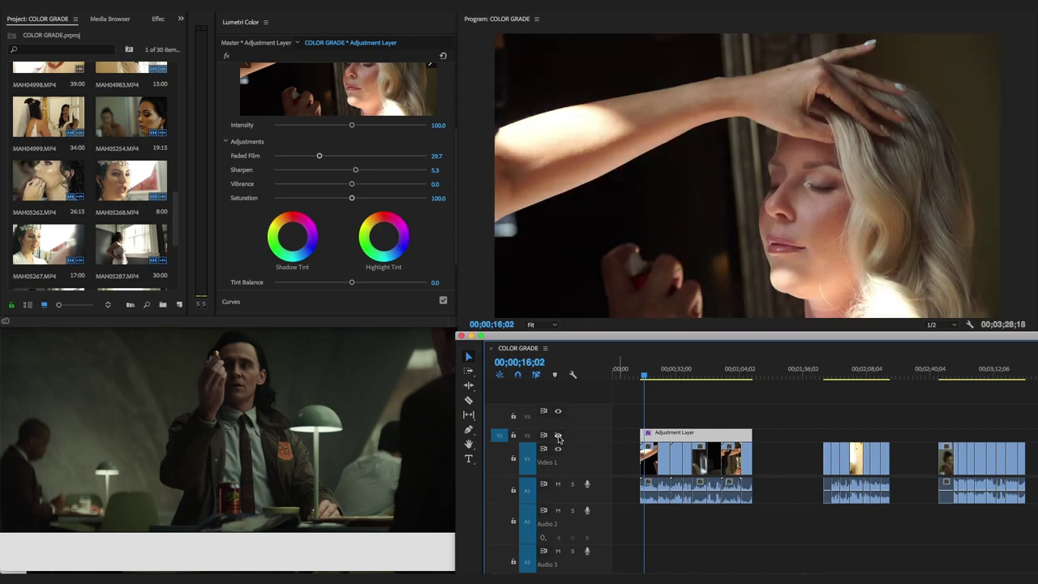
click(558, 437)
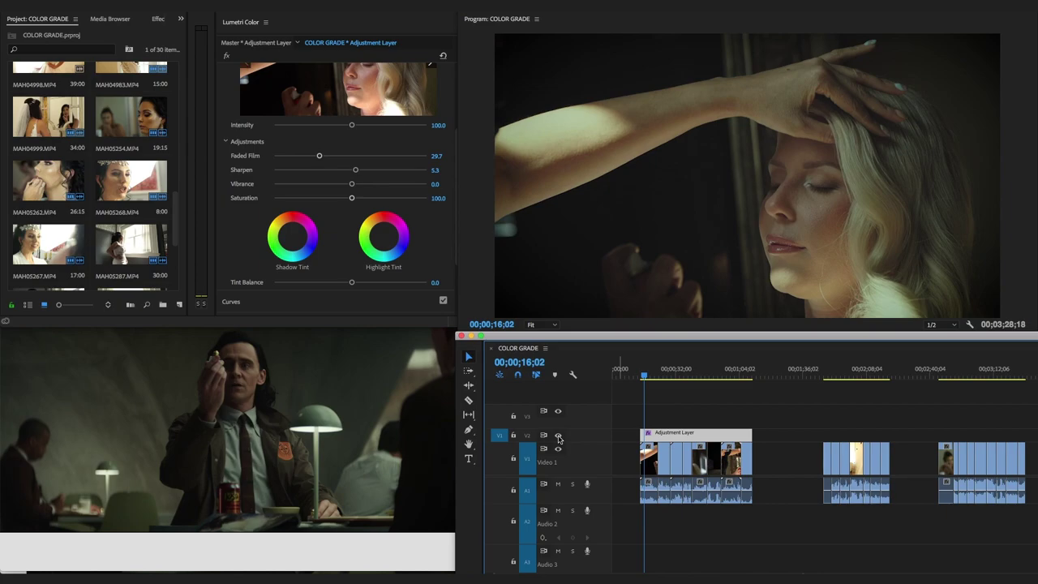
click(558, 437)
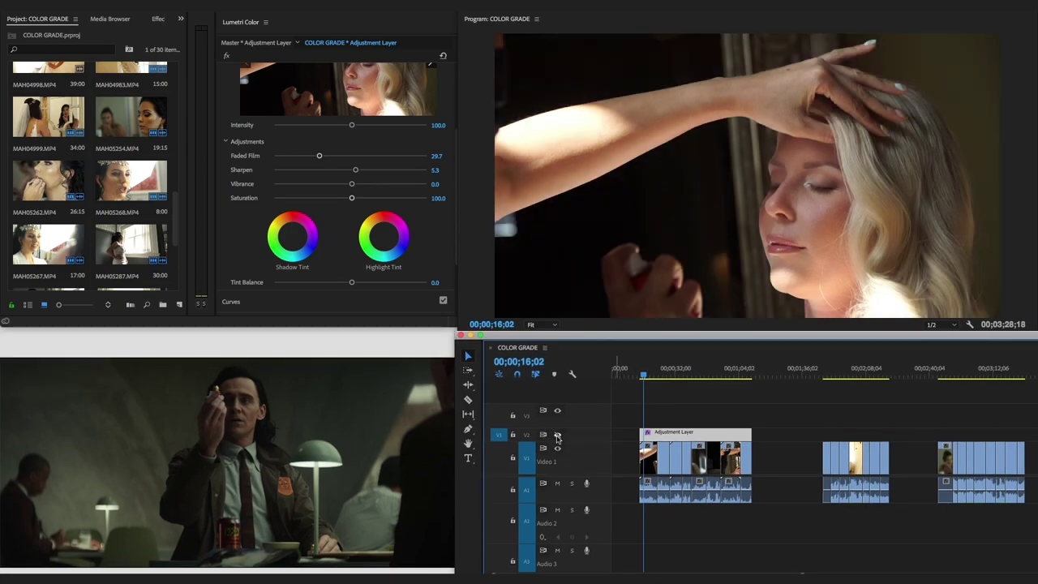
click(558, 437)
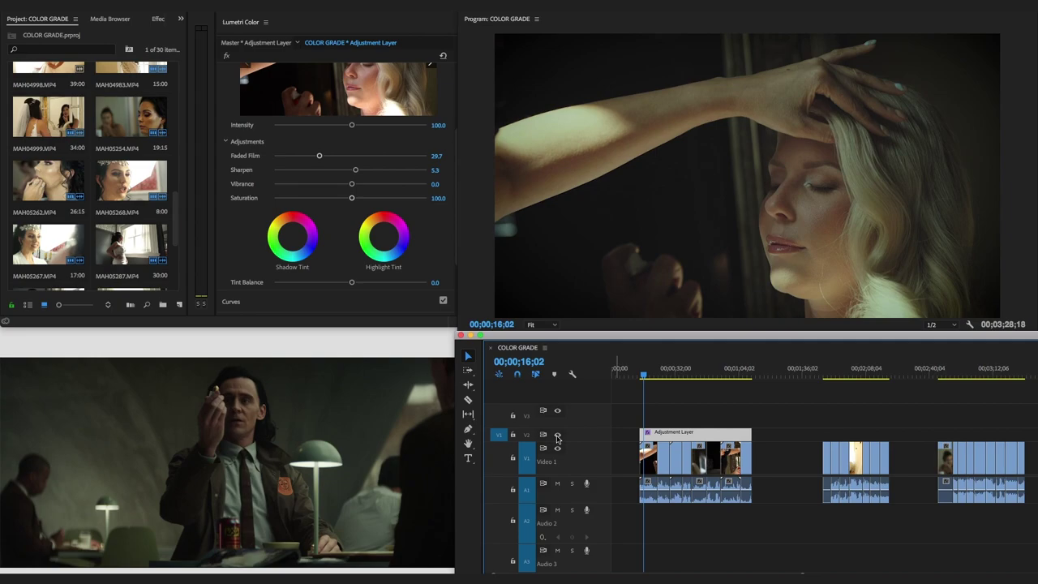
Reselect the adjustment layer and check its grade on the shots at 00;01;01;10 and 00;00;19;26.
scroll(557, 439, right, 1)
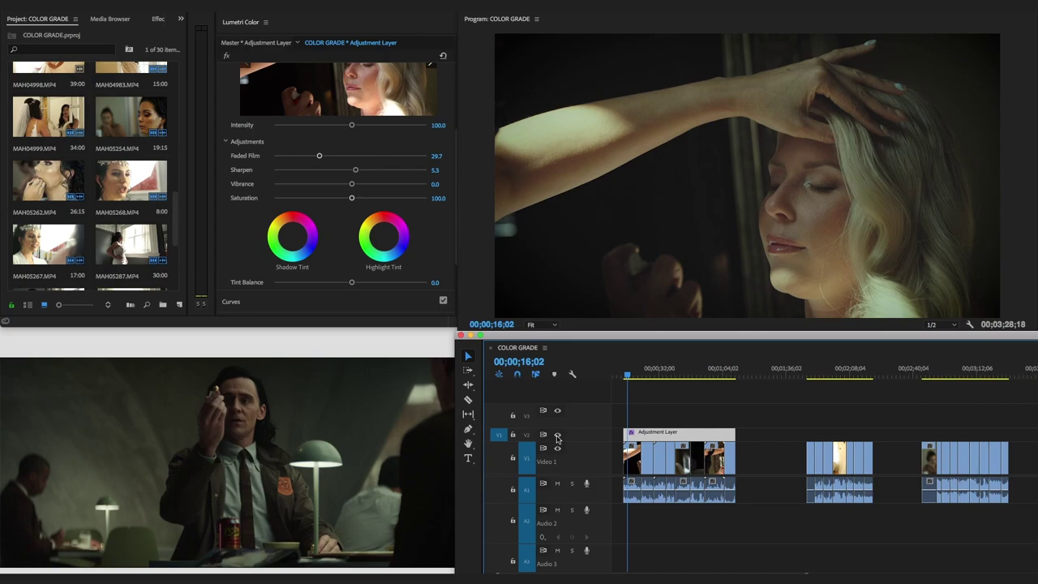
click(630, 463)
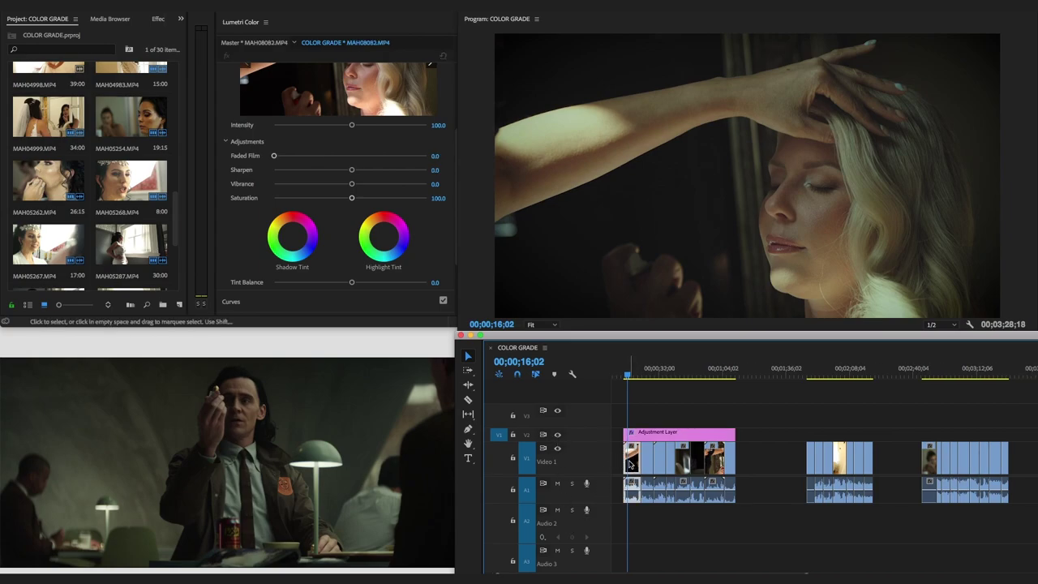
click(646, 434)
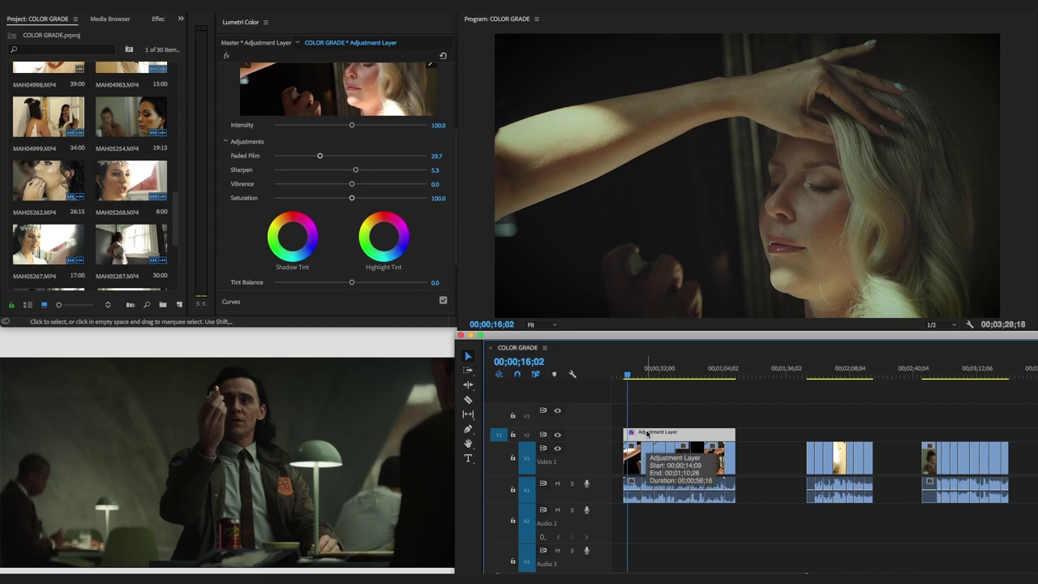
click(717, 372)
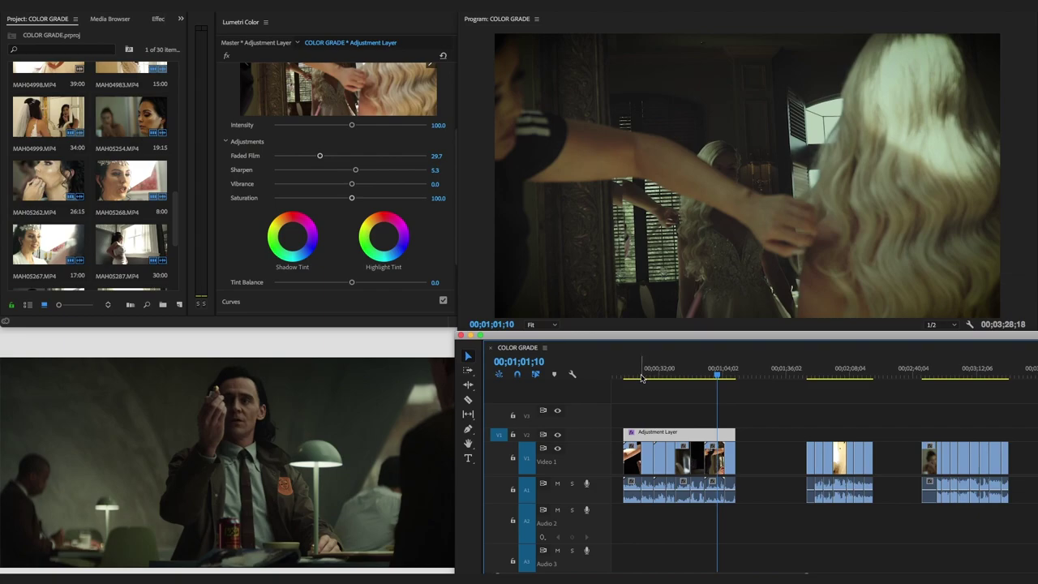
click(637, 375)
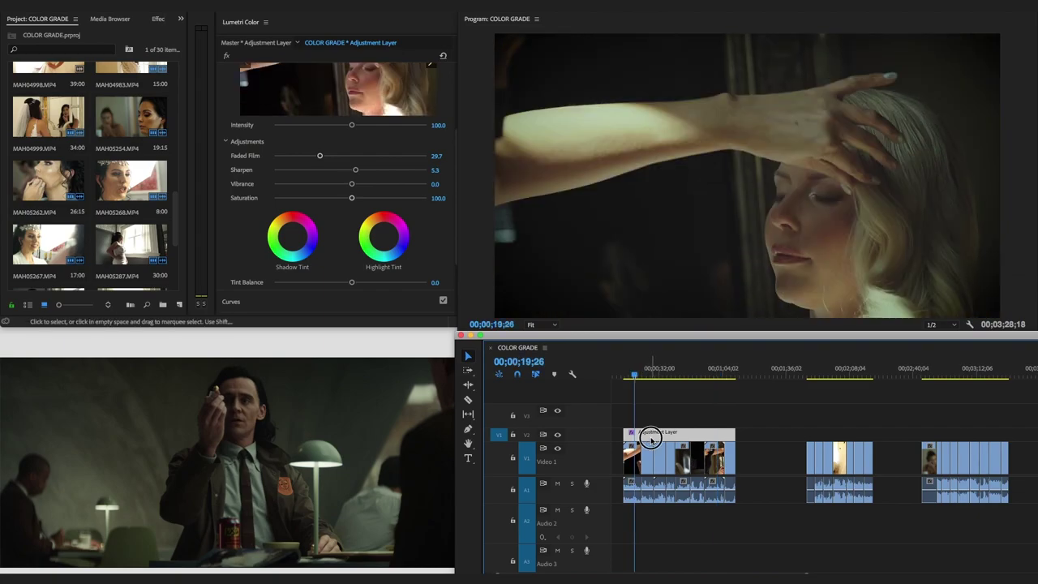
Export the adjustment layer's Lumetri grade as a Cube LUT named LOKI LUT in the Movie LUTS folder.
scroll(356, 124, up, 3)
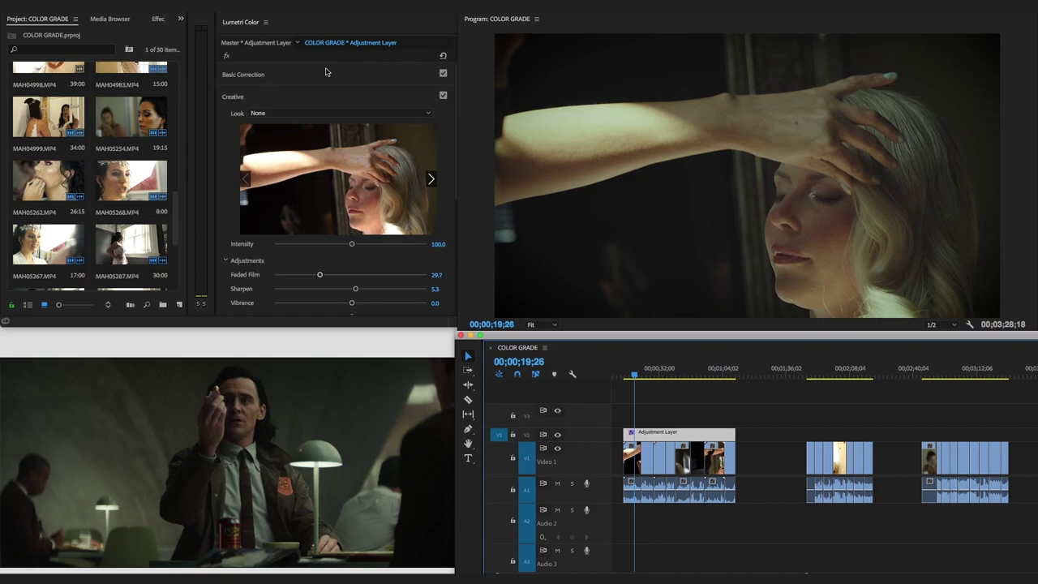
click(266, 22)
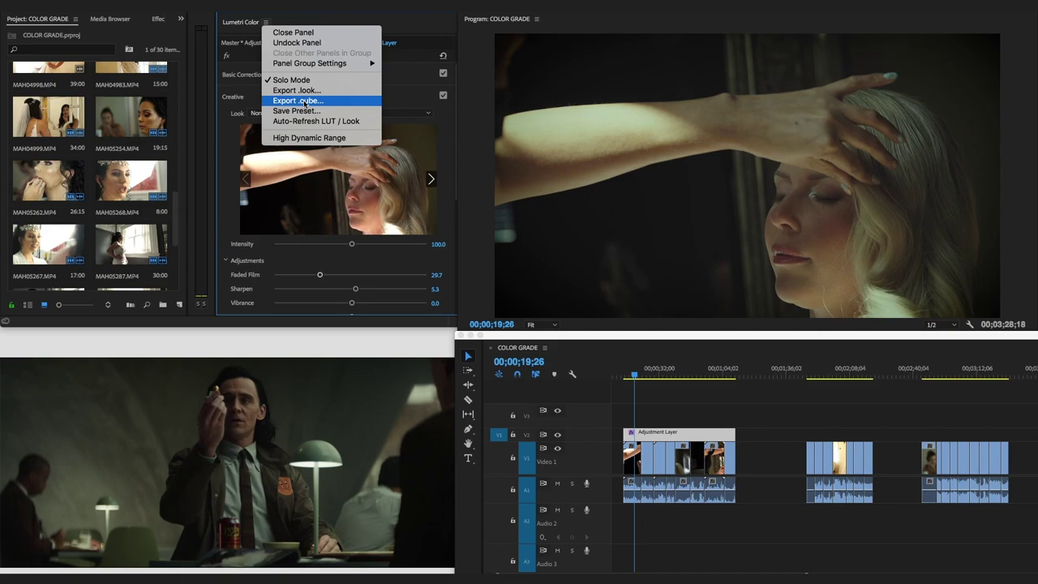
click(306, 101)
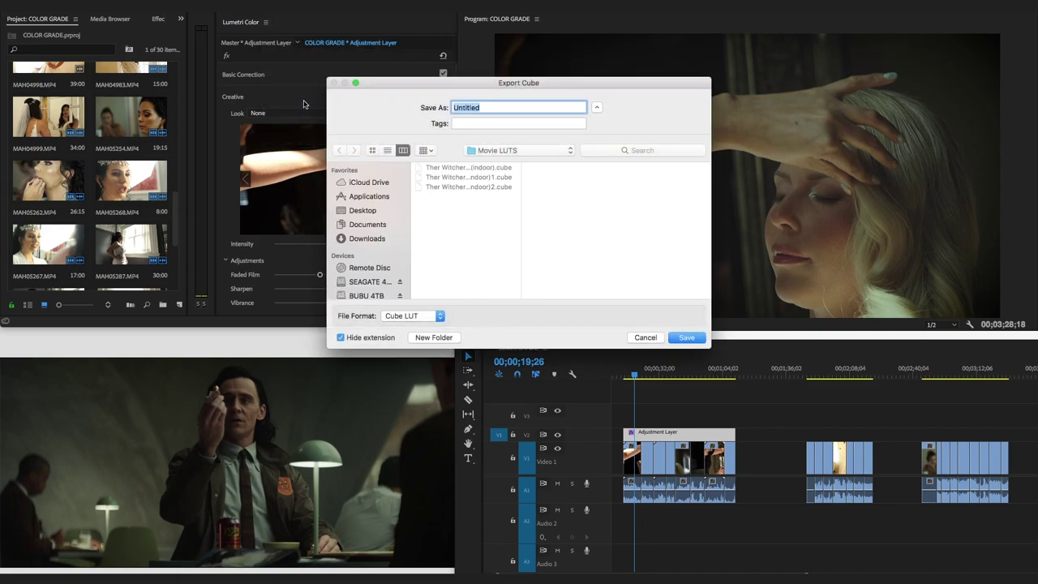
text(LOKI LUT)
click(692, 339)
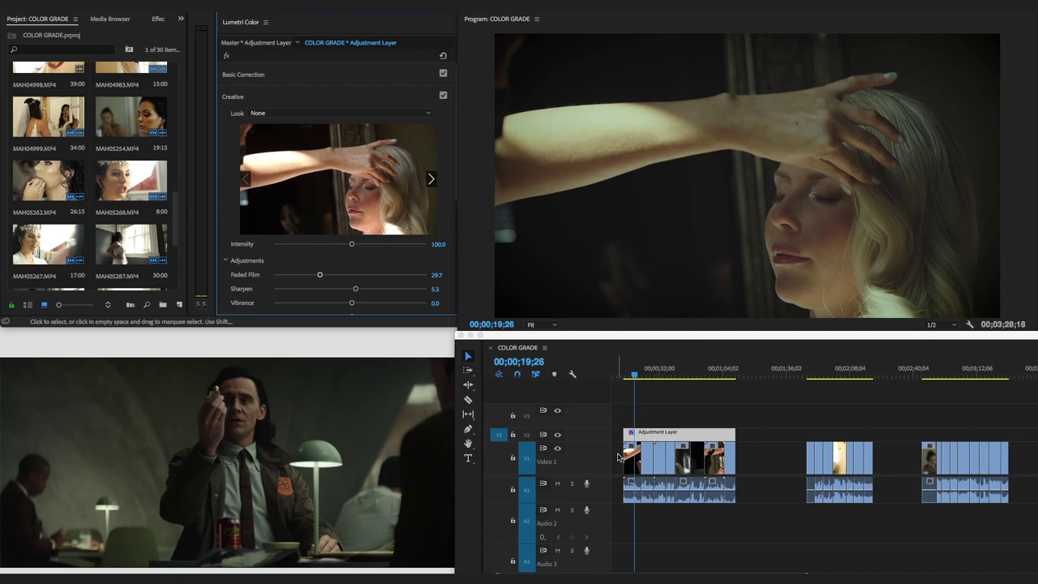
Show the adjustment layer's Effect Controls with enough width to read all its settings.
click(665, 439)
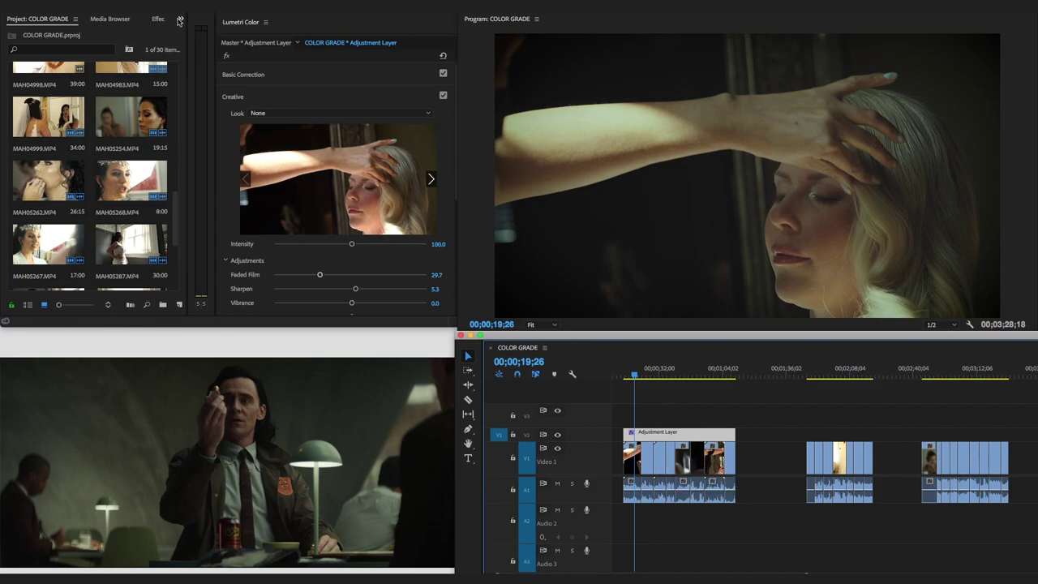
click(197, 48)
drag(197, 49, 277, 46)
click(226, 21)
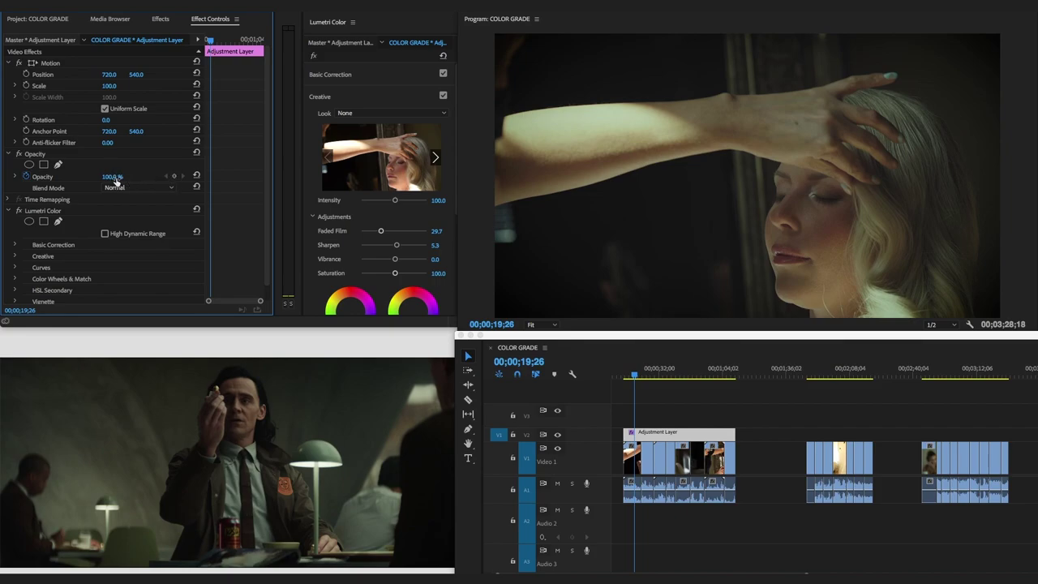
Try the adjustment layer's opacity at 50%, restore it to 100% and narrow the Effect Controls area again.
drag(116, 180, 88, 181)
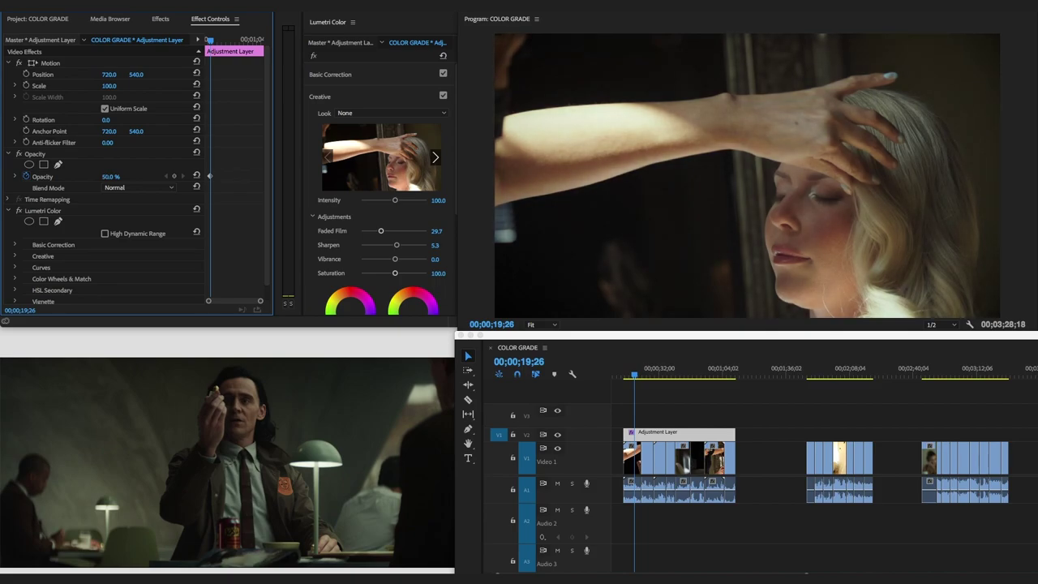
drag(84, 180, 118, 180)
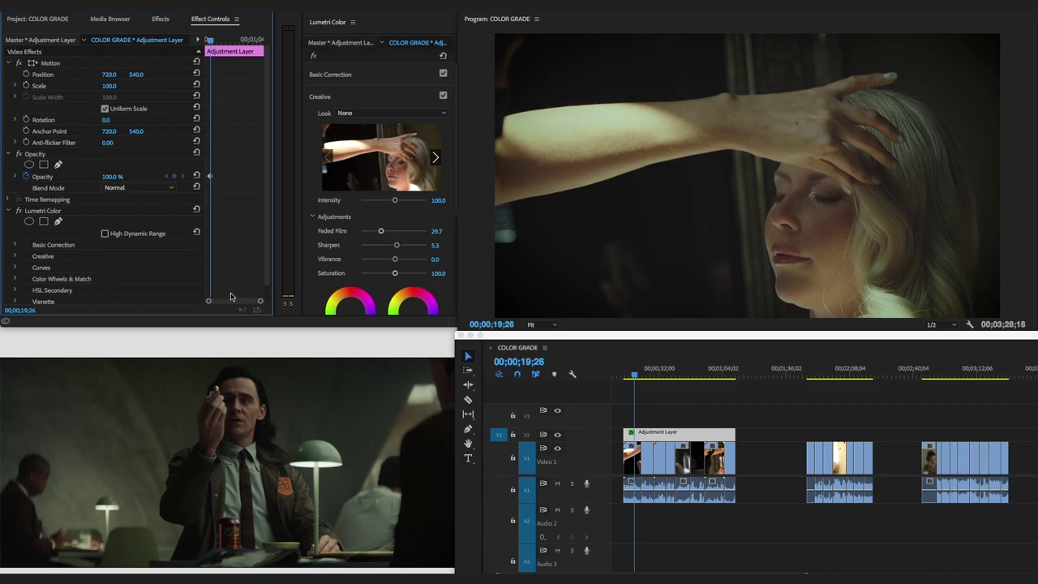
drag(276, 315, 160, 317)
drag(302, 310, 199, 309)
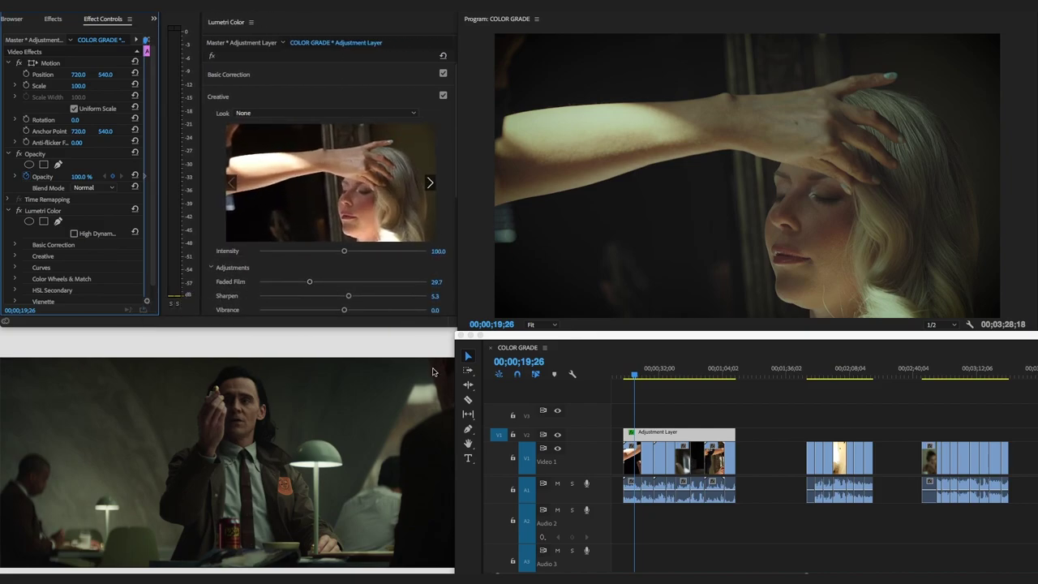
Lower the Whites in Basic Correction on the first clip and on the clip at 00;00;24;15.
click(648, 463)
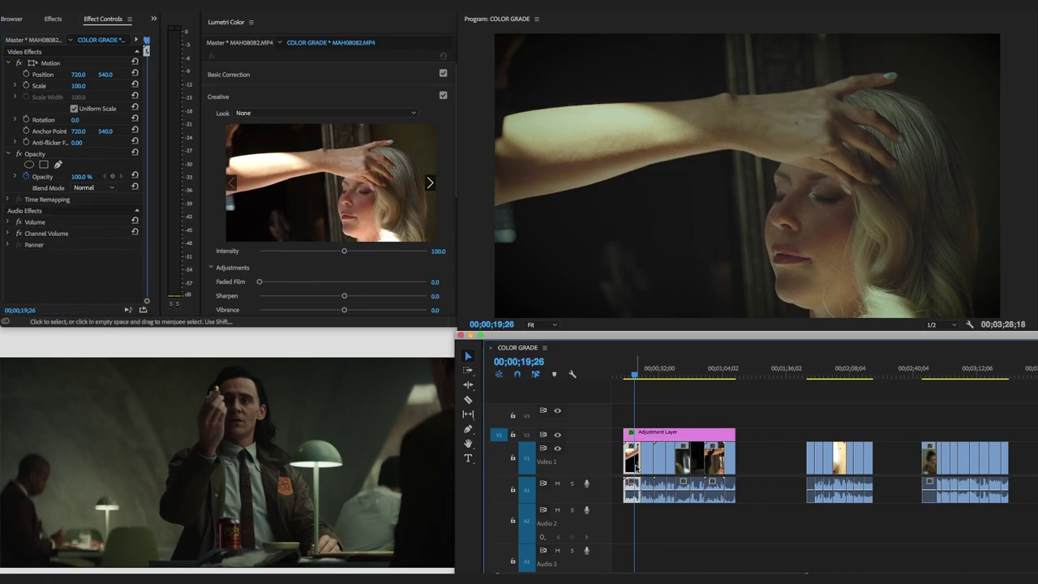
click(328, 77)
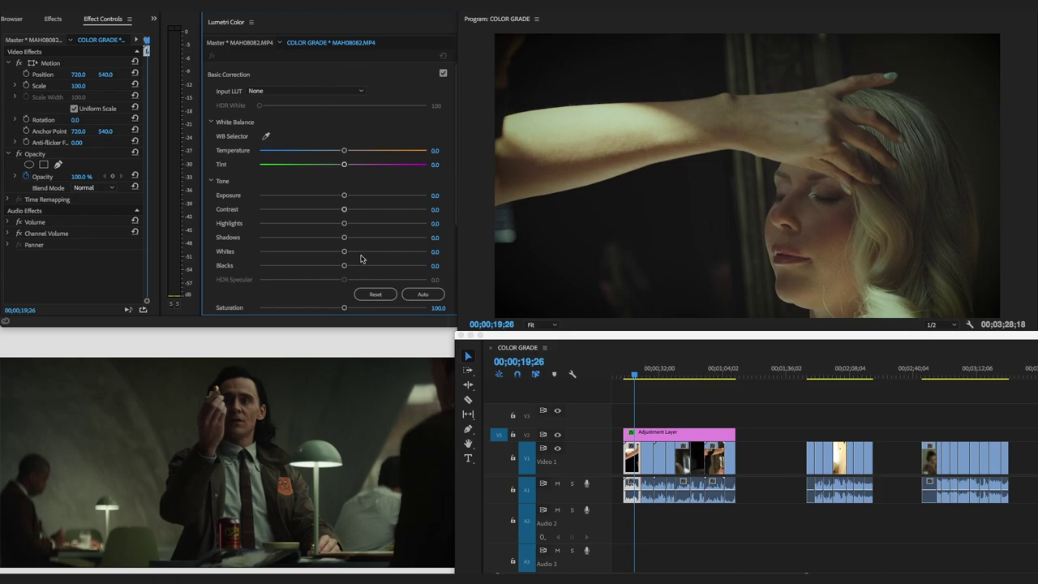
mouse_move(344, 254)
mouse_down()
mouse_move(309, 253)
mouse_move(327, 252)
mouse_up()
click(645, 376)
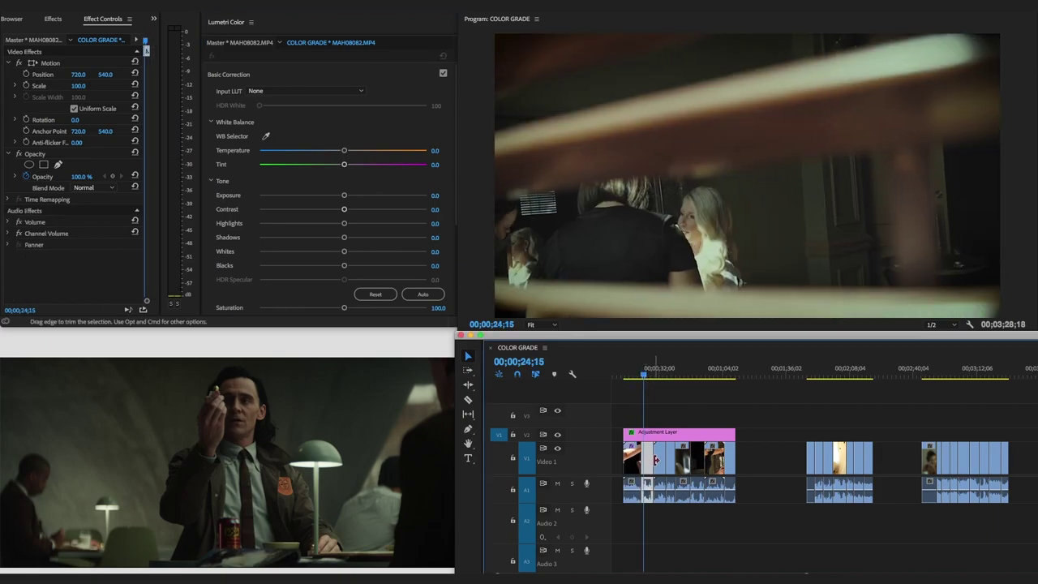
drag(345, 254, 317, 251)
On the full-length bride's clip at 00;00;31;26, set Highlights and Whites to -33.5 and Saturation to 119.4.
click(659, 373)
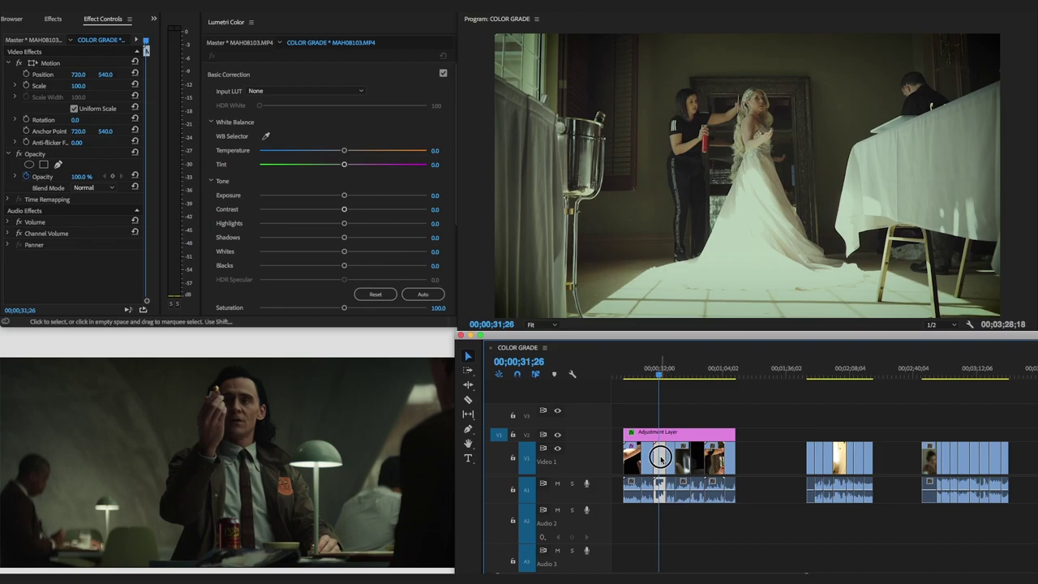
drag(344, 223, 315, 251)
mouse_move(344, 309)
mouse_down()
mouse_move(373, 309)
mouse_move(359, 309)
mouse_up()
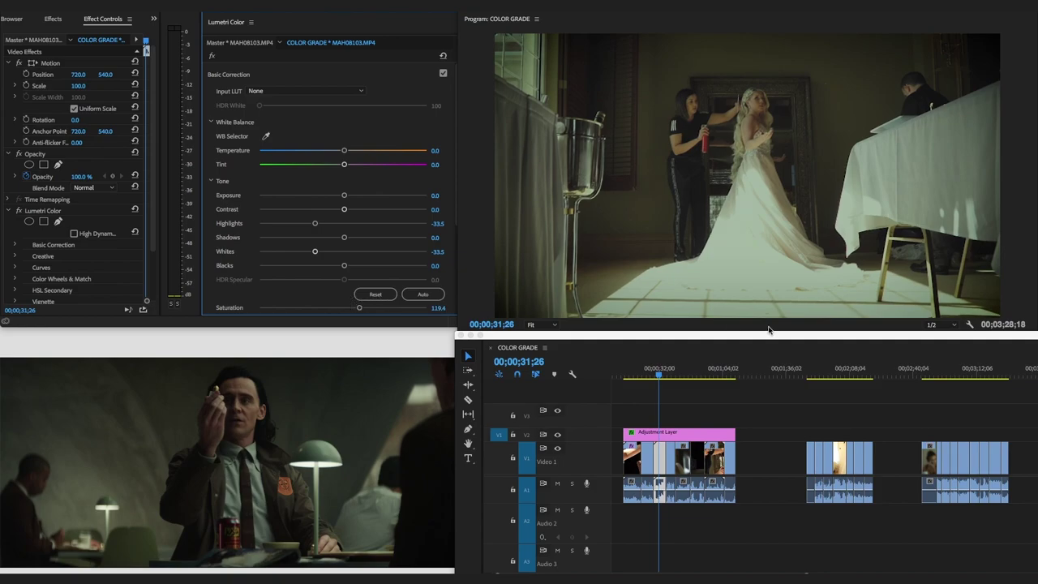
Copy the Lumetri Color correction from clip MAH08103.MP4 and paste it as an attribute onto bouquet clip MAH08115.MP4.
click(667, 376)
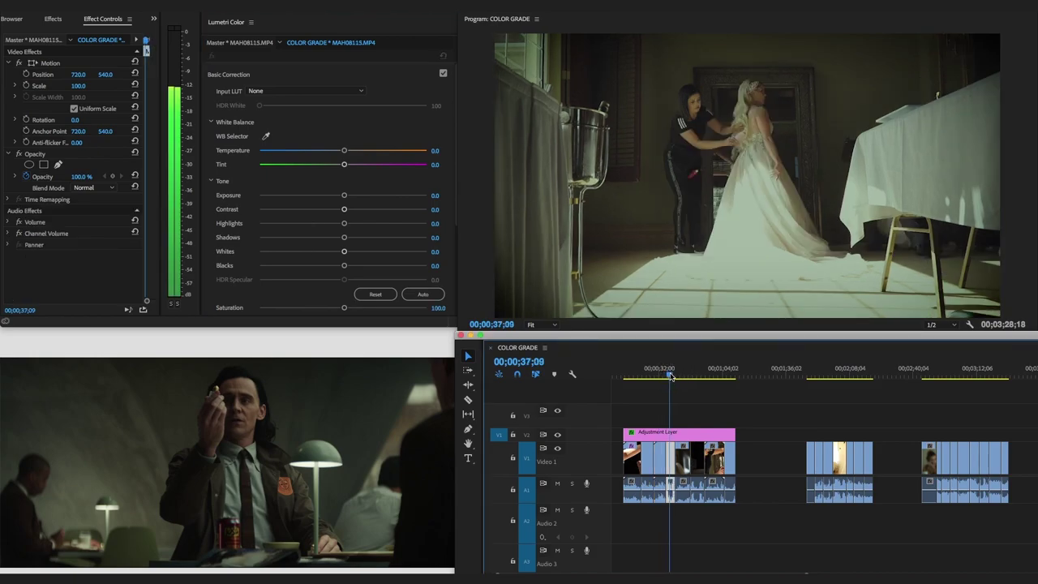
click(660, 458)
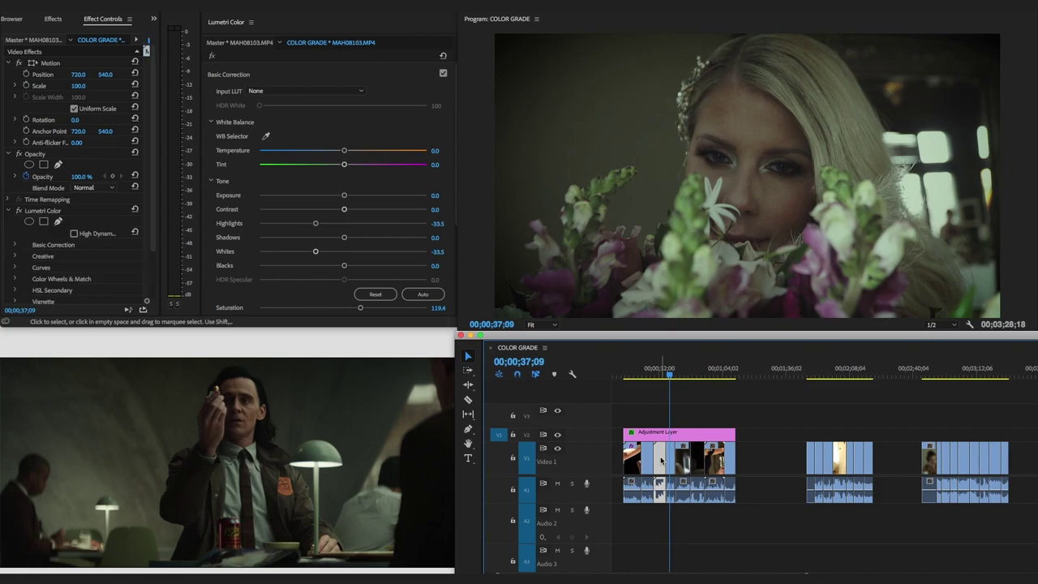
click(670, 460)
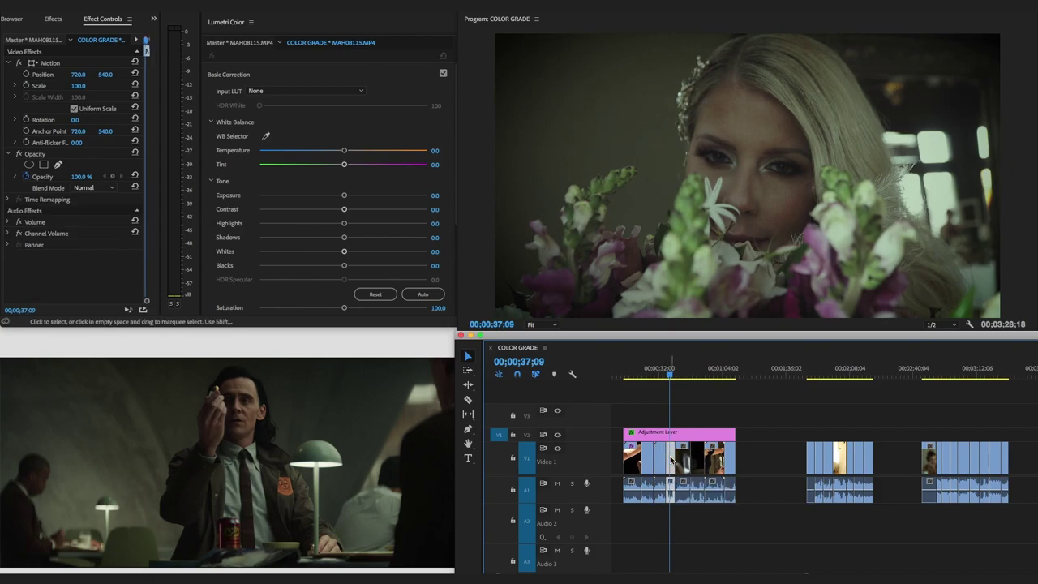
key(ctrl+alt+v)
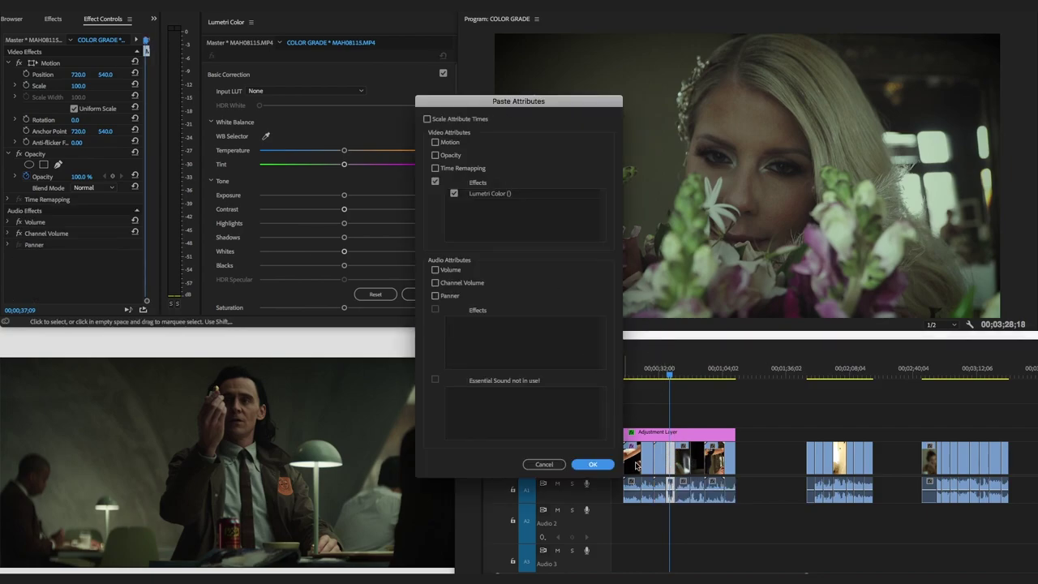
click(593, 464)
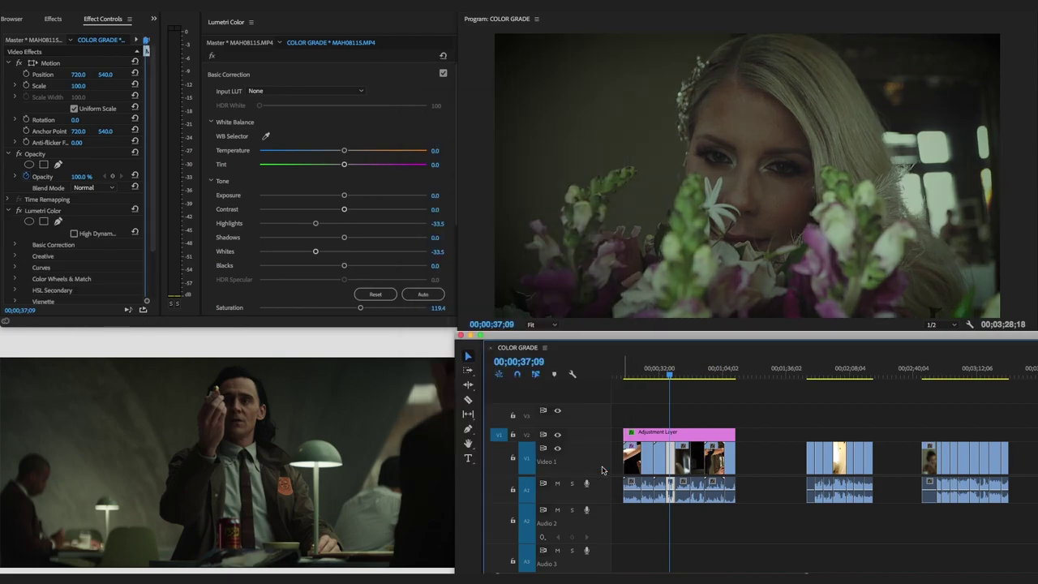
Compare the bouquet clip MAH08115.MP4 with neighbouring shots, then set its Whites to 12.5 and raise its Exposure slightly.
click(688, 371)
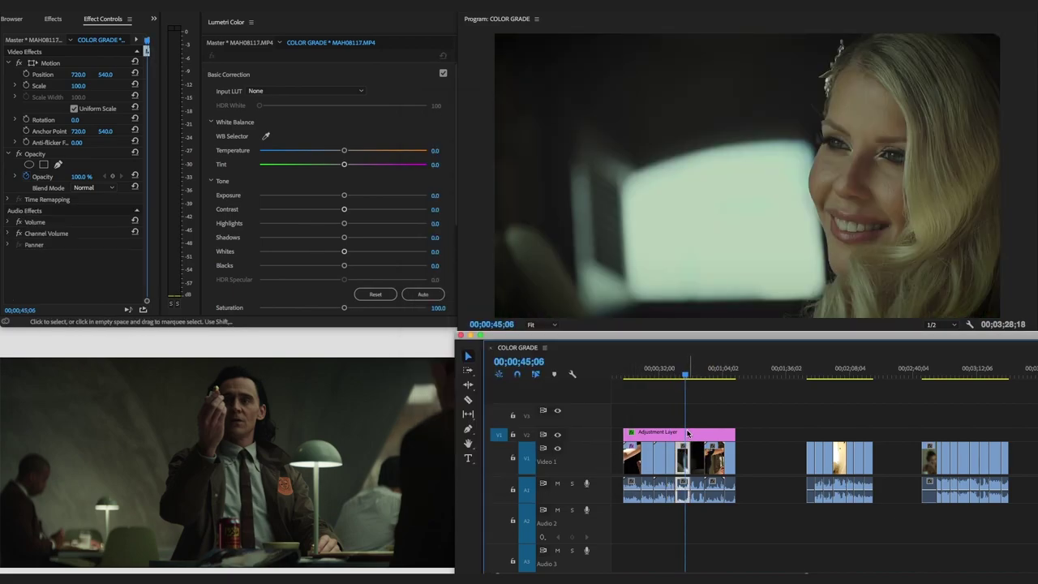
click(680, 374)
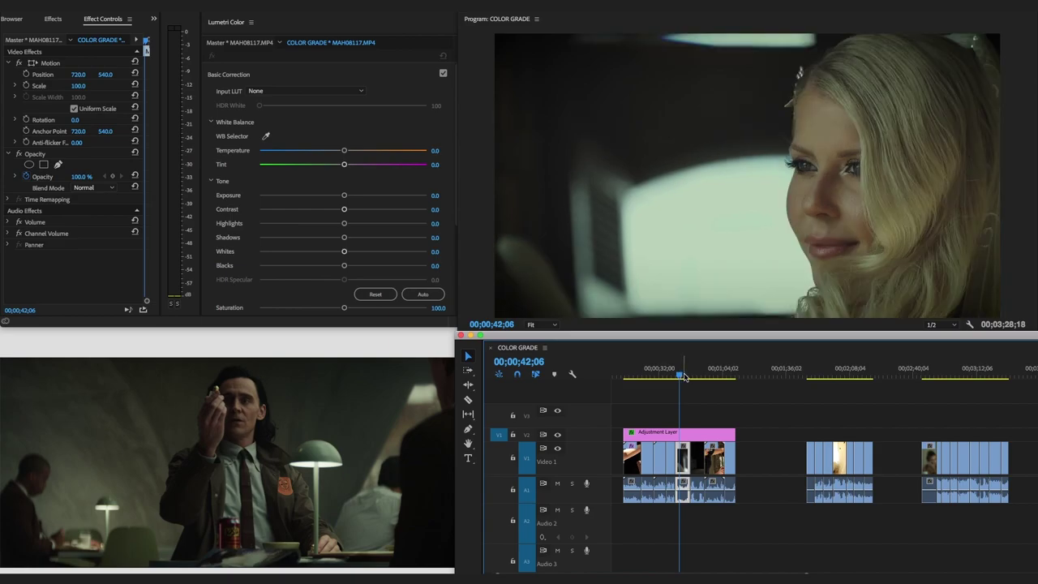
click(673, 374)
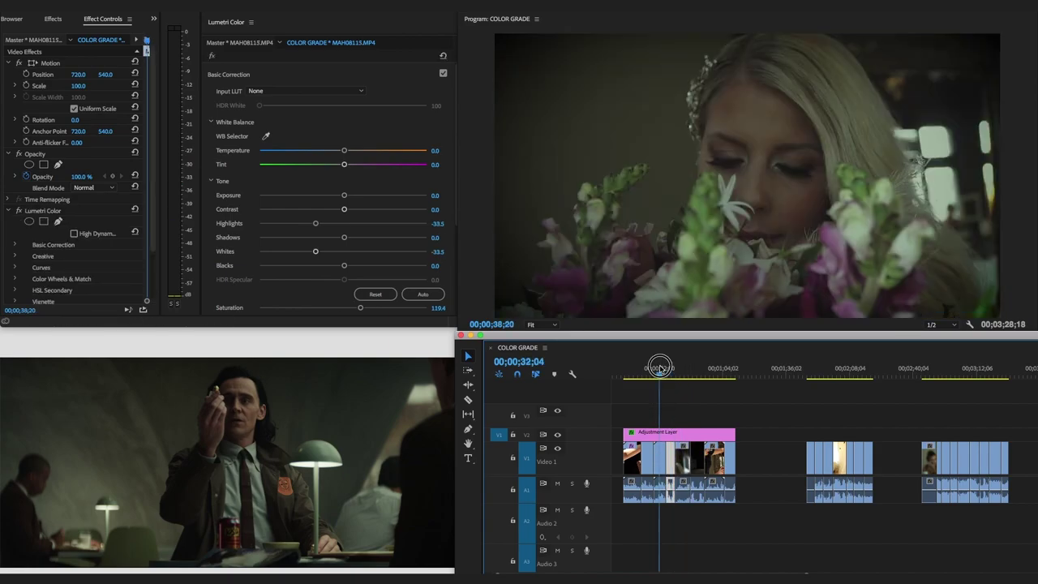
click(659, 370)
click(667, 370)
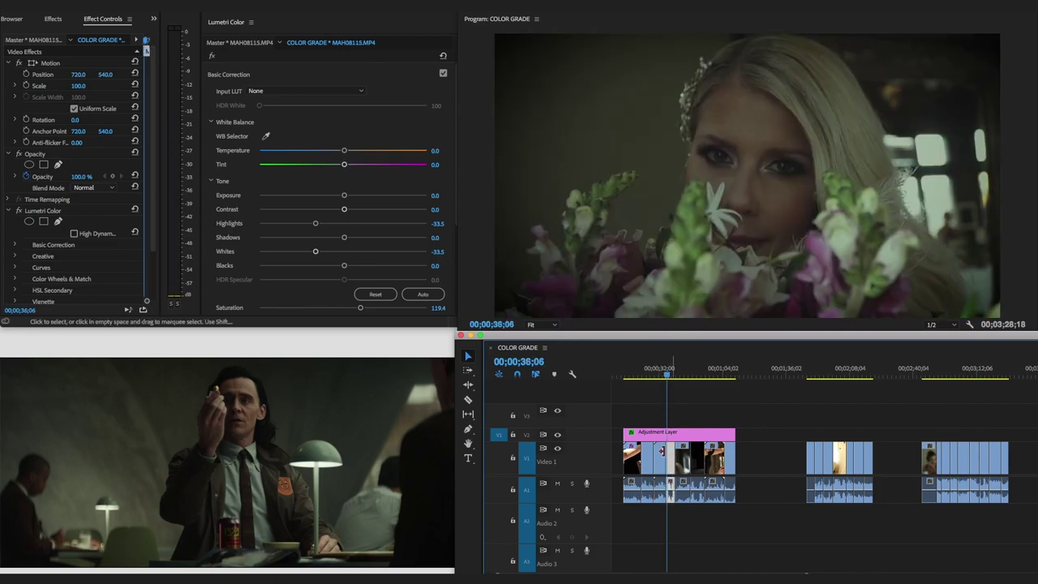
drag(316, 252, 352, 253)
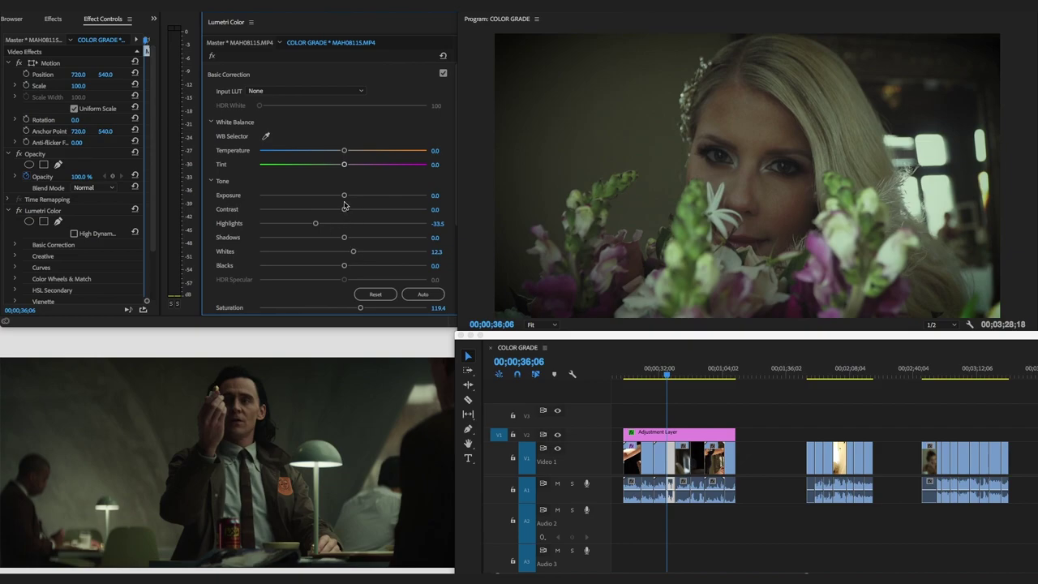
drag(344, 195, 353, 199)
On the smiling bride's clip MAH08117.MP4, set Saturation to 96.1 and lower the Whites slightly.
click(687, 369)
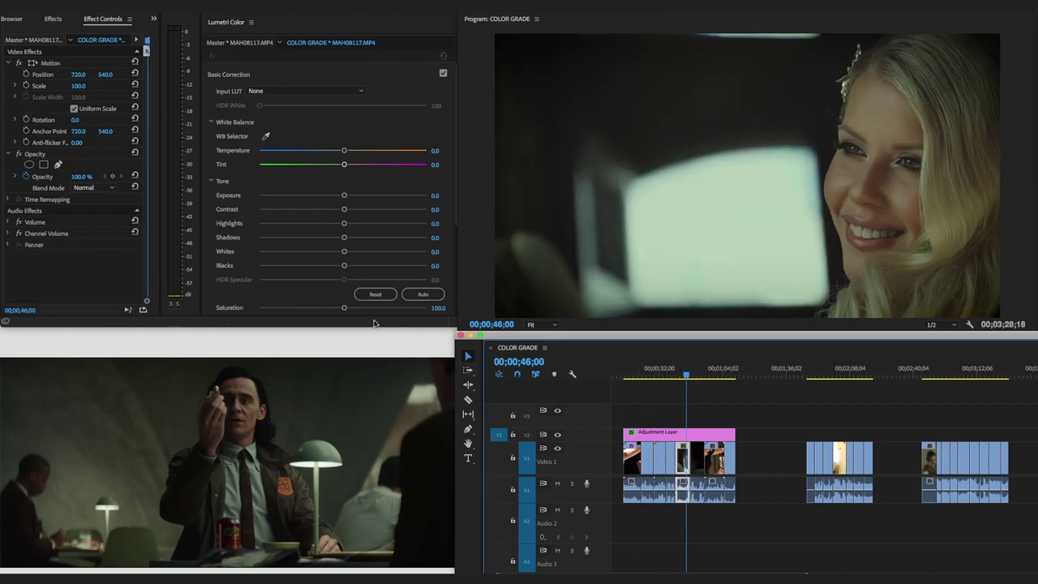
drag(344, 308, 339, 307)
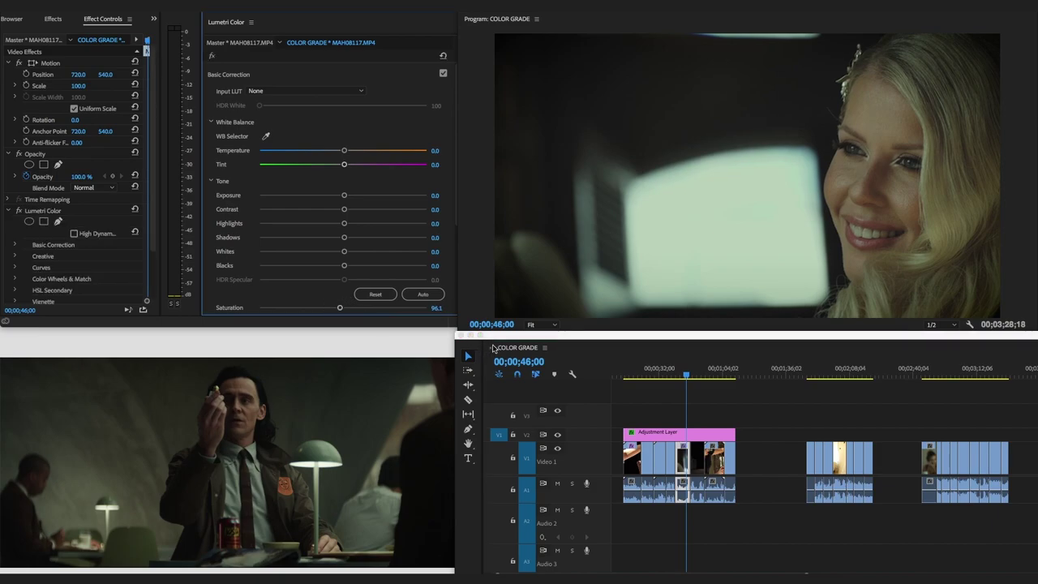
drag(344, 254, 337, 252)
Brighten the window silhouette clip MAH08113.MP4 by setting its Exposure to 2.1.
click(694, 378)
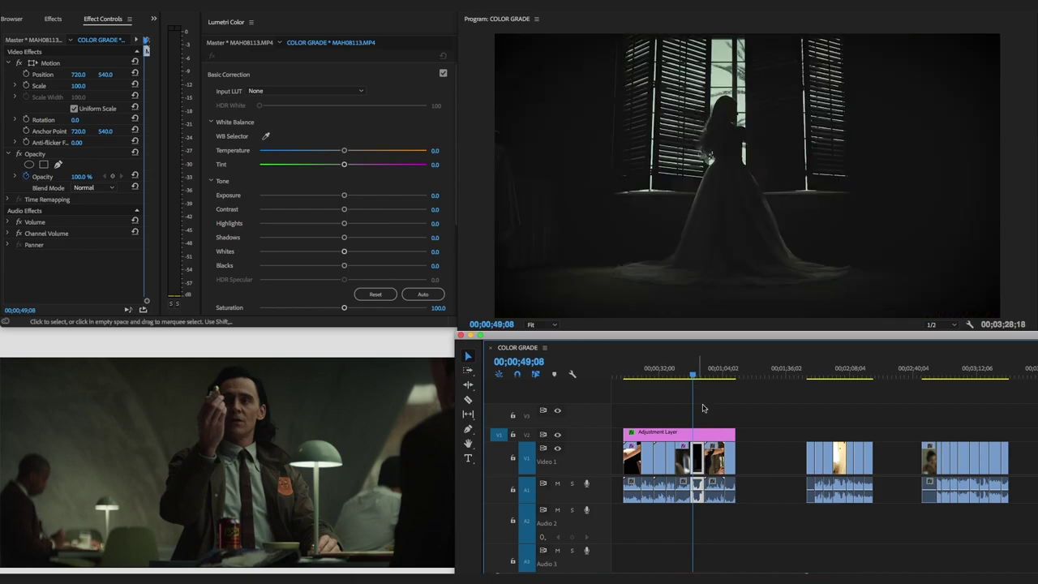
click(699, 468)
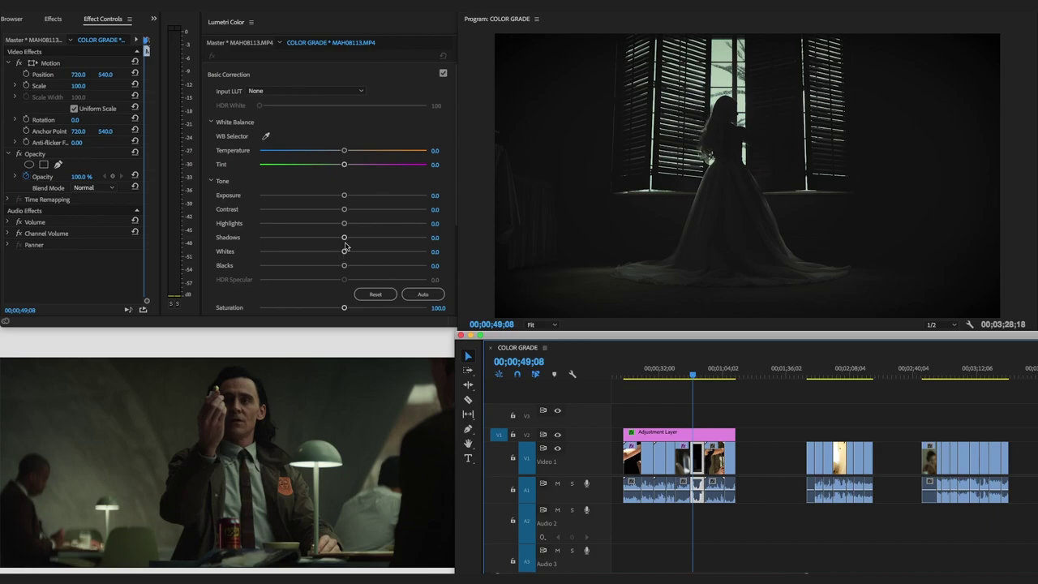
drag(344, 196, 377, 197)
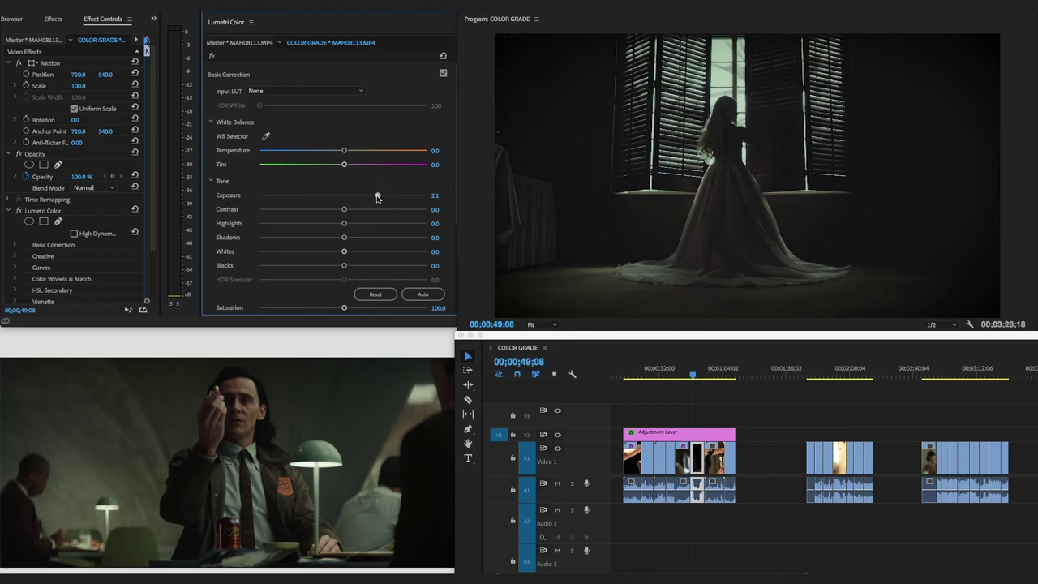
Set the Saturation of the hairstyling mirror clip MAH08106.MP4 to 89.0.
click(714, 371)
click(712, 442)
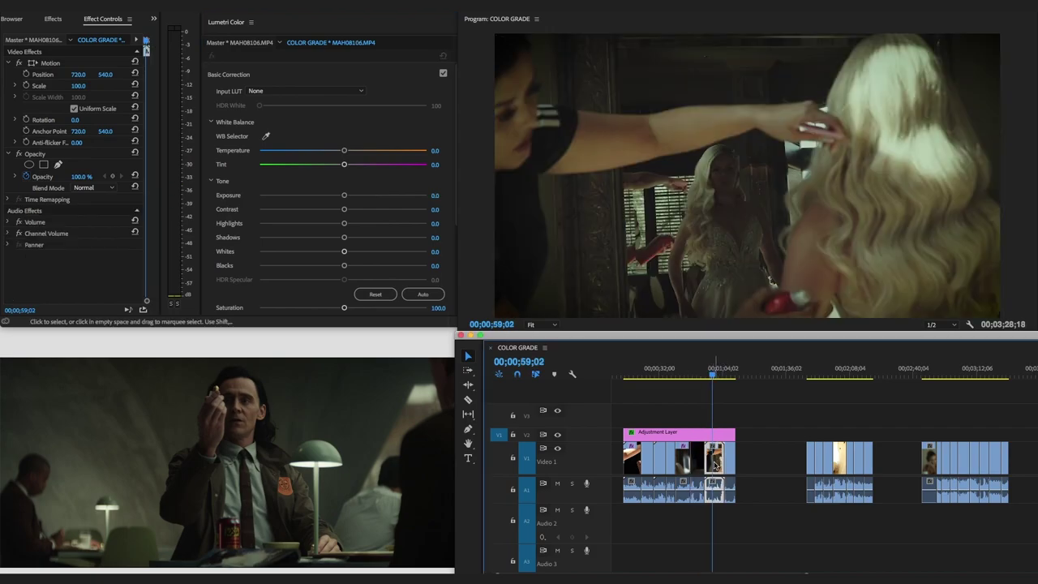
drag(343, 309, 334, 308)
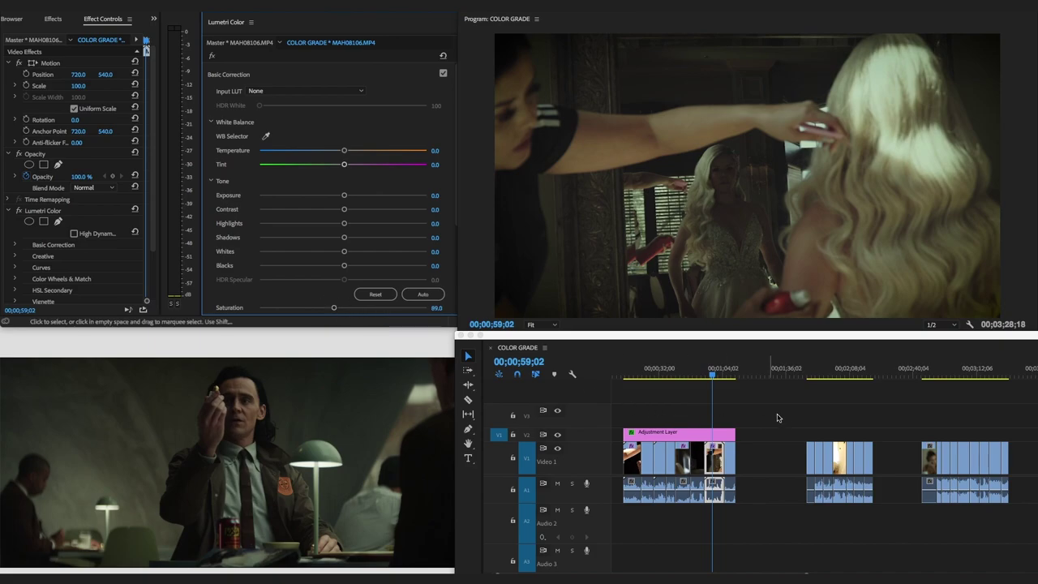
On the seated groom's clip MAH08096.MP4, set Highlights to -36.1 and Whites to -19.4.
click(732, 374)
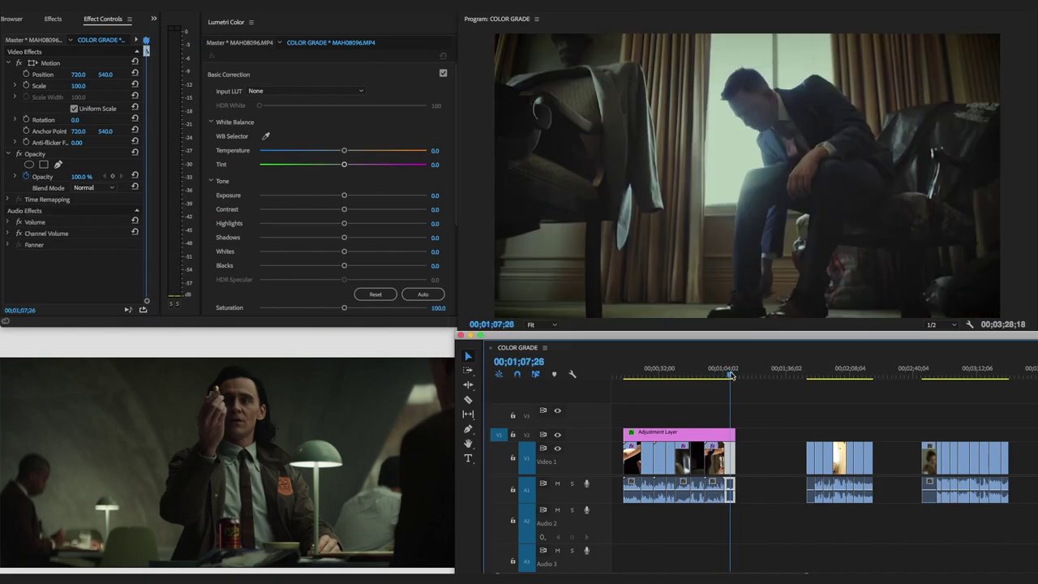
click(730, 458)
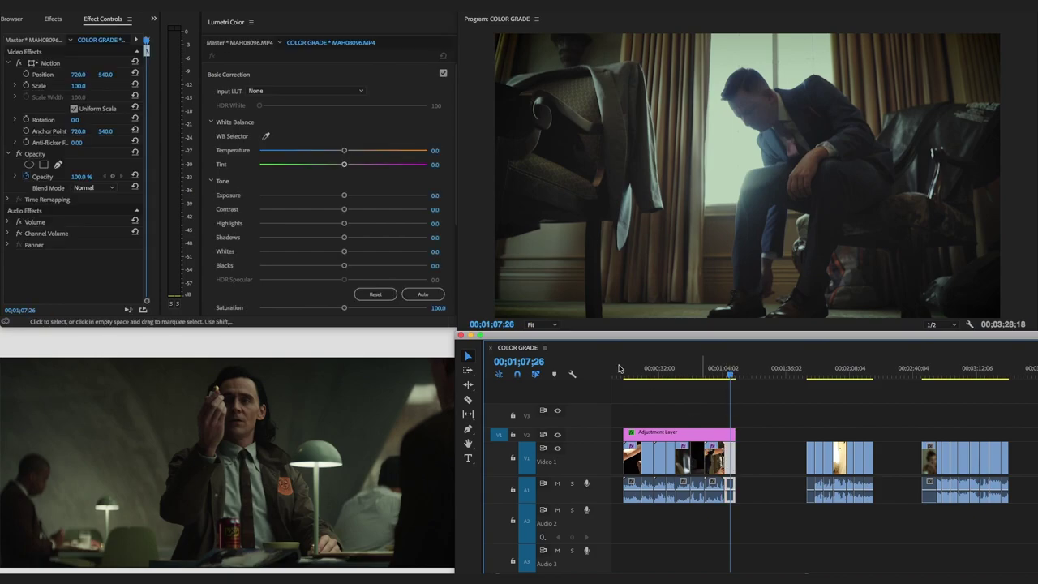
drag(343, 224, 327, 252)
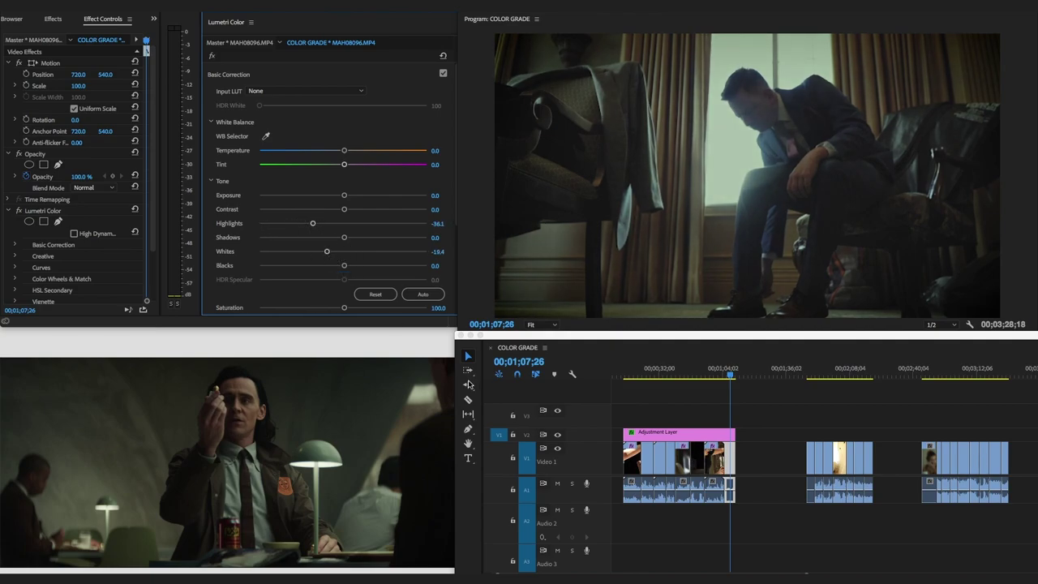
Play back the graded clips from the first shot, then scrub through the section and replay the bouquet shot to check the look's consistency.
click(630, 374)
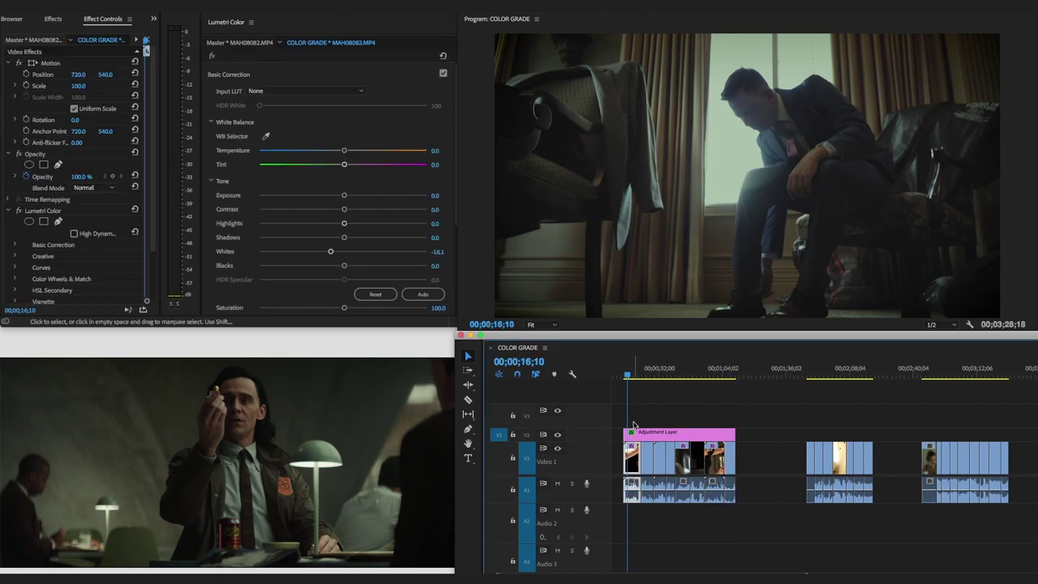
click(635, 432)
key(space)
scroll(625, 377, left, 1)
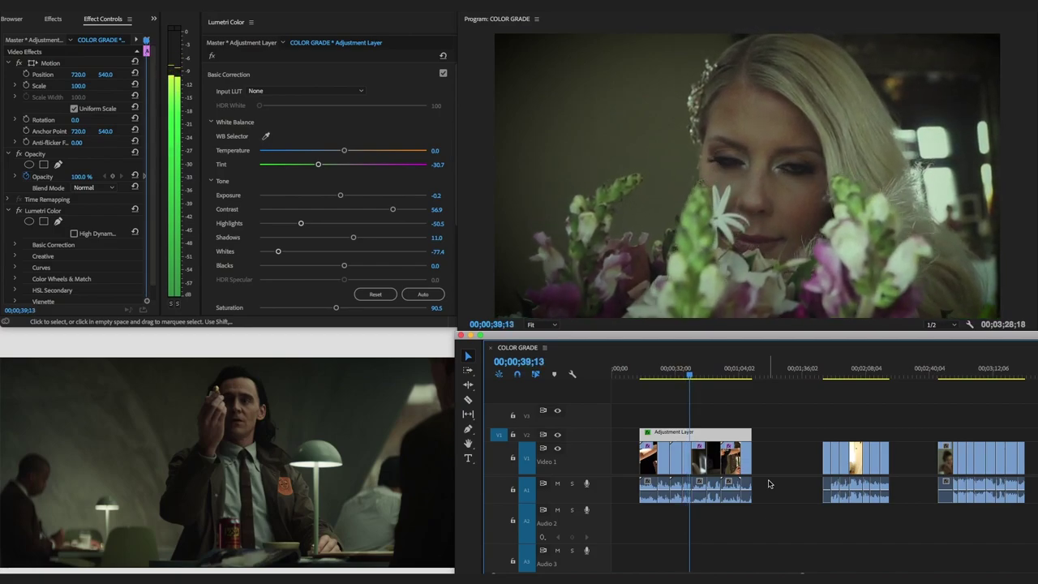
key(space)
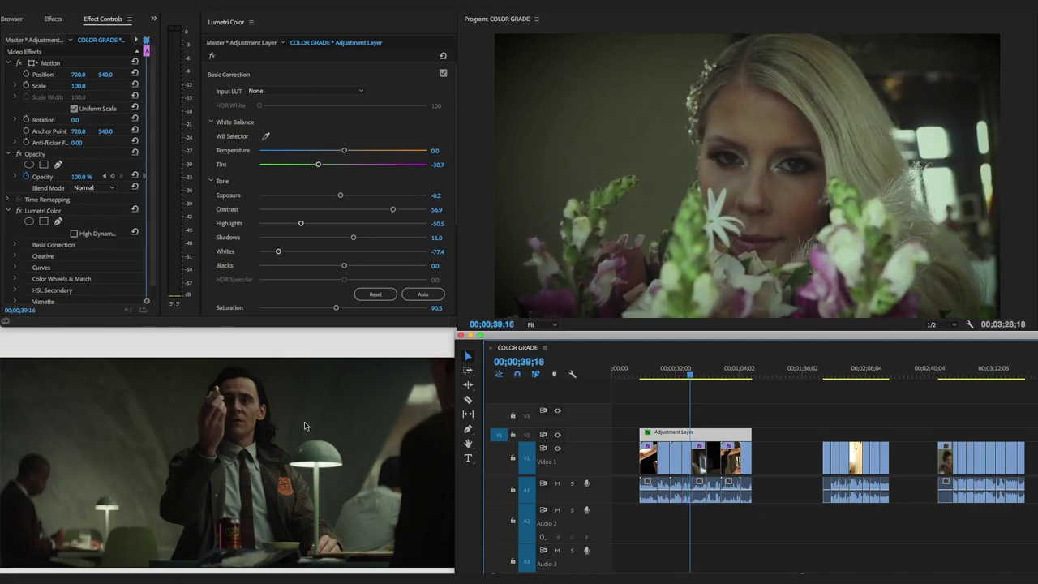
click(701, 372)
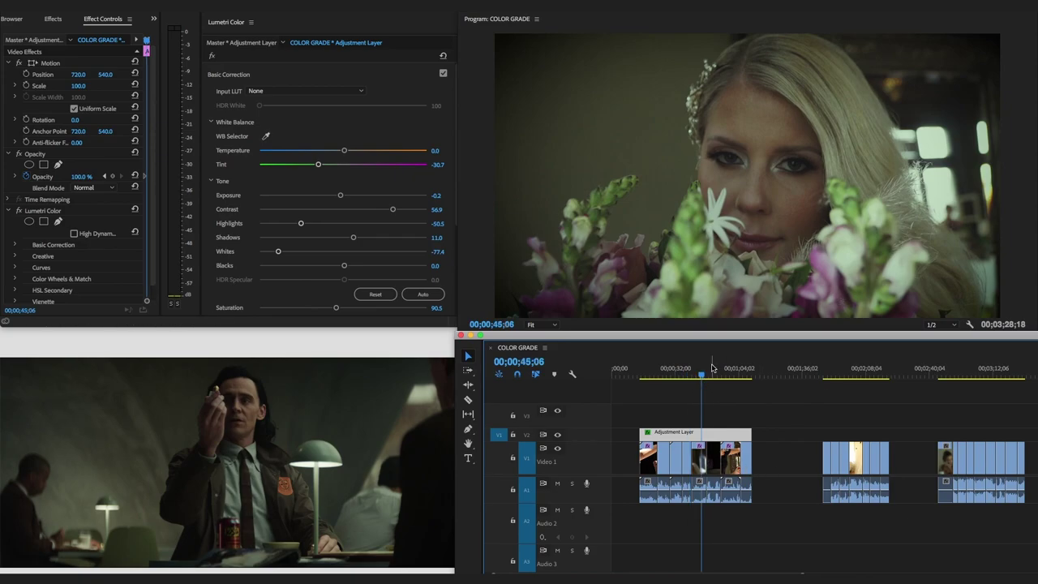
click(740, 372)
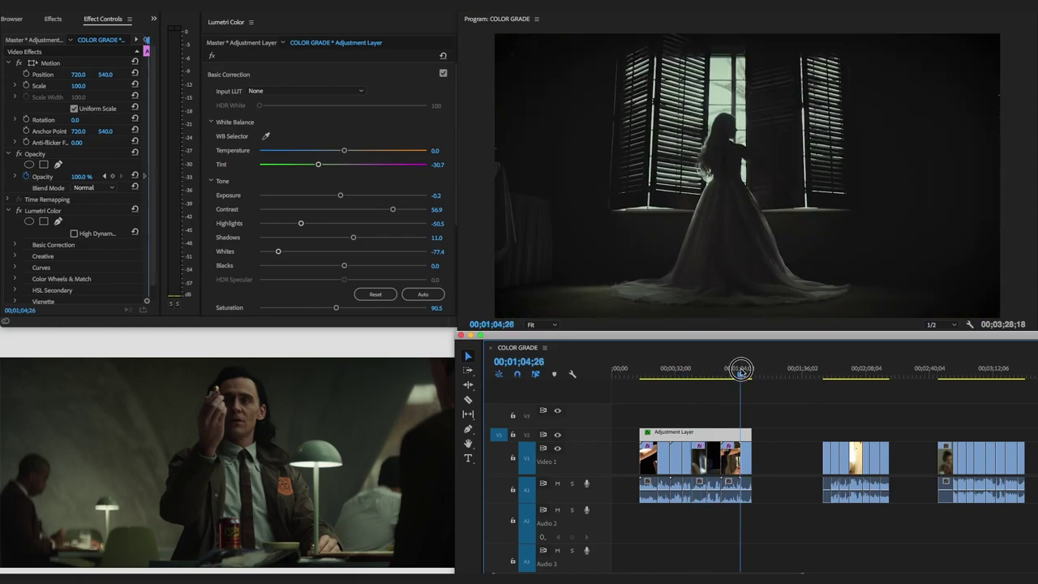
drag(732, 375, 687, 378)
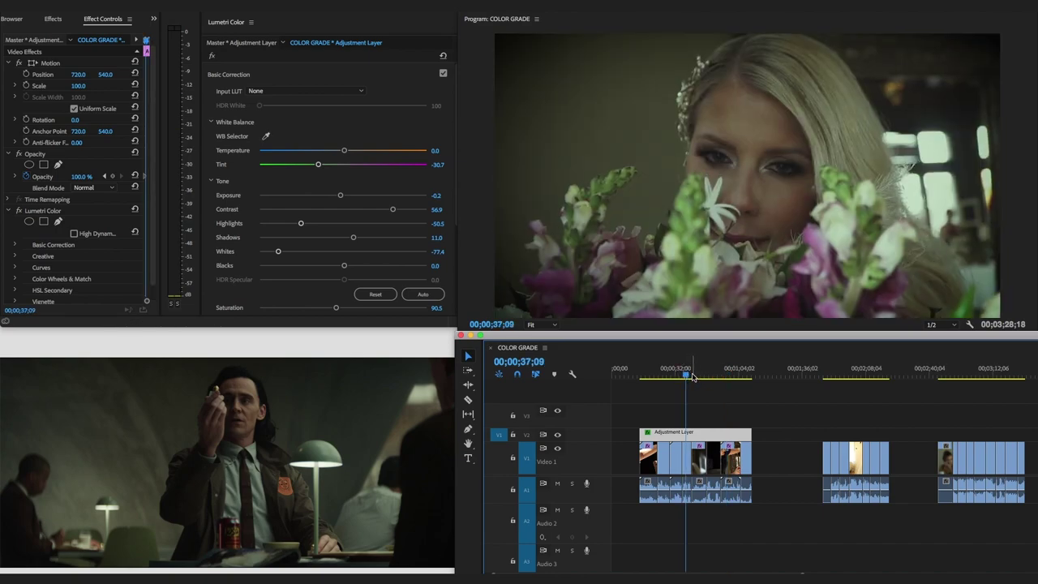
key(space)
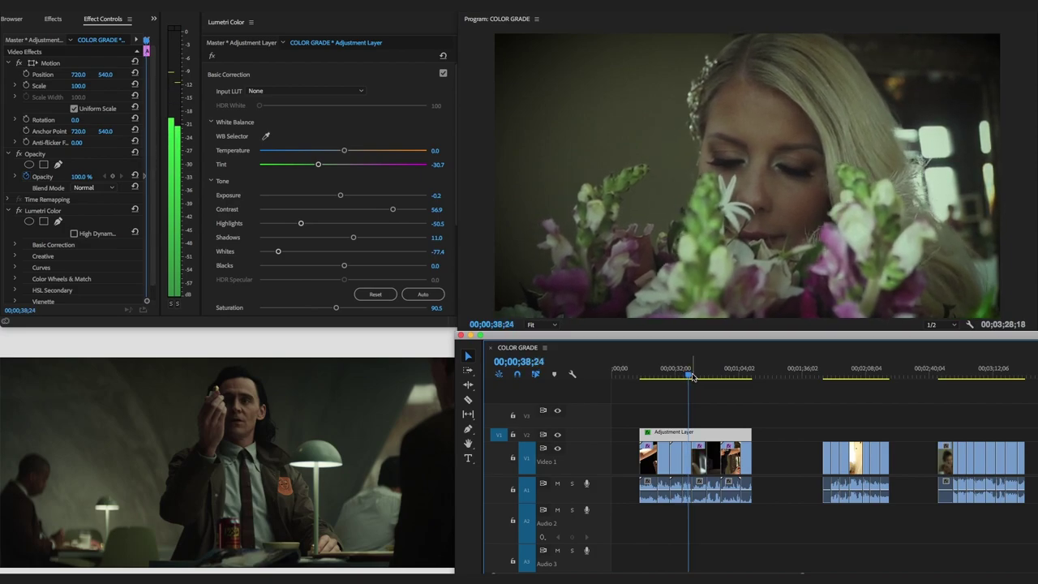
key(space)
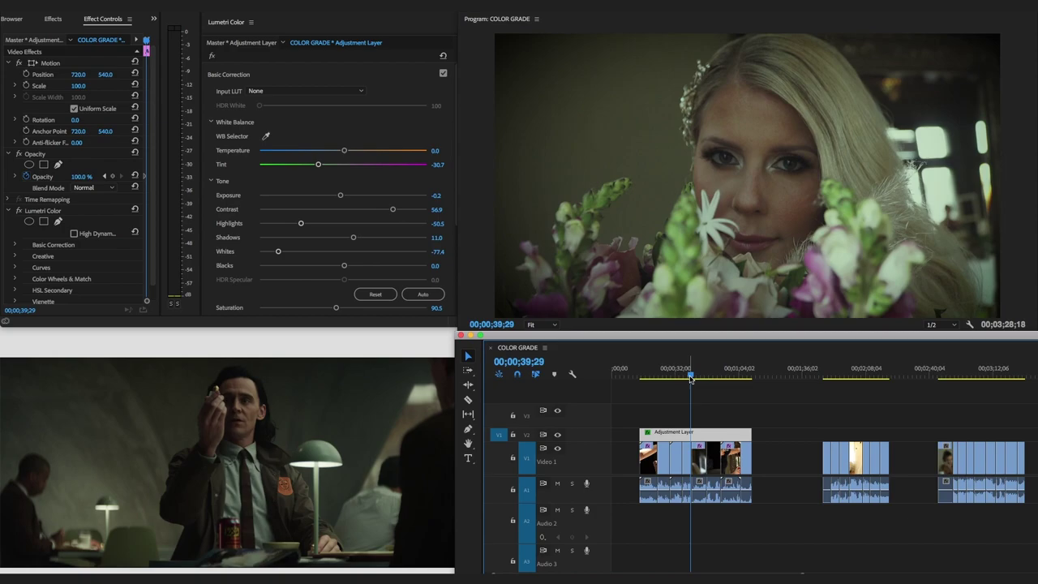
drag(691, 379, 653, 378)
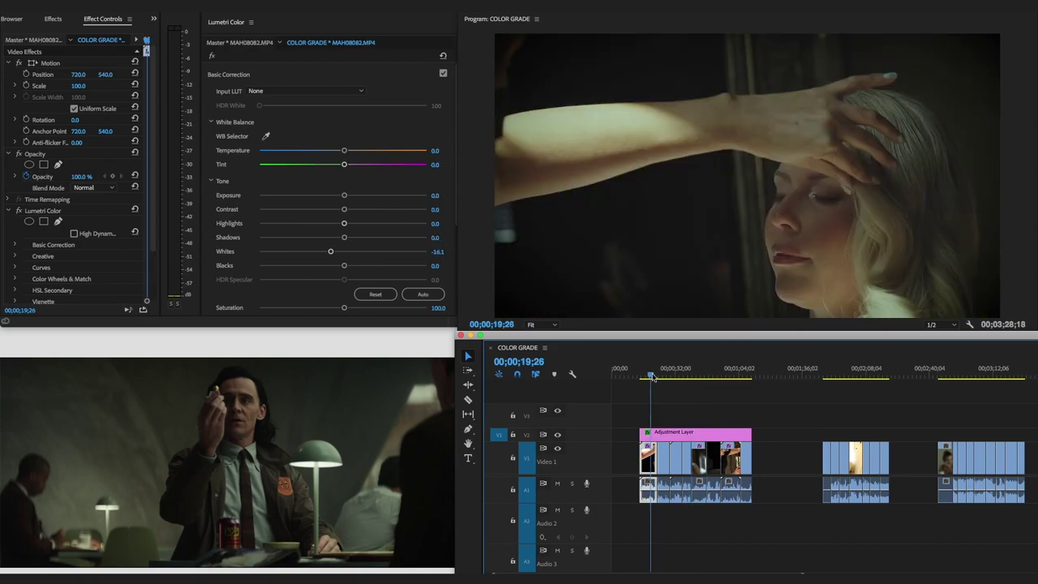